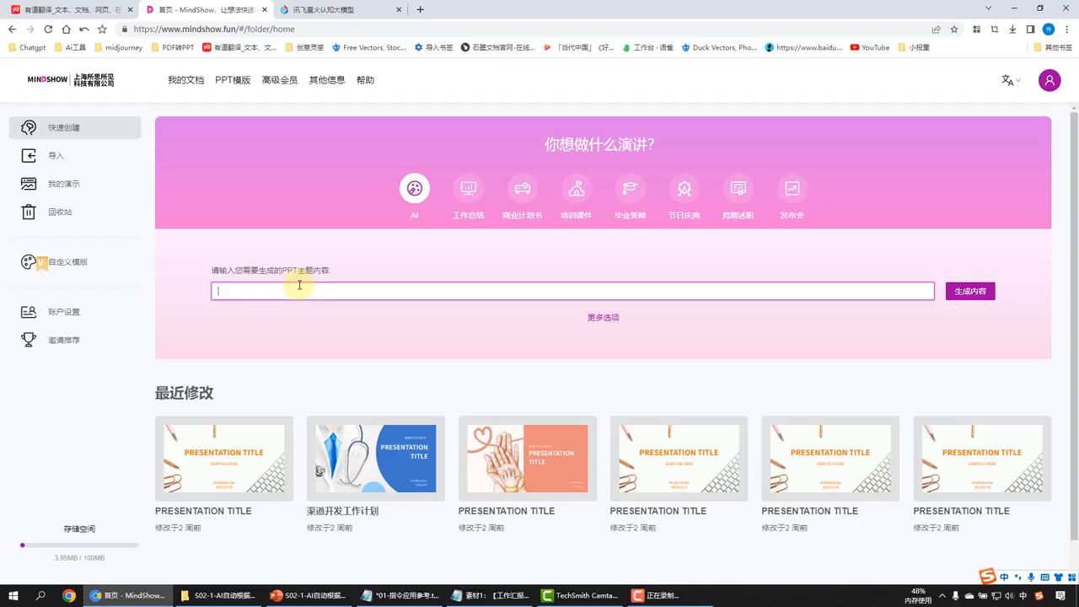
Step: Enter 新媒体运营年终总结报告 as the presentation topic and generate the AI outline content
type("xinmeiti")
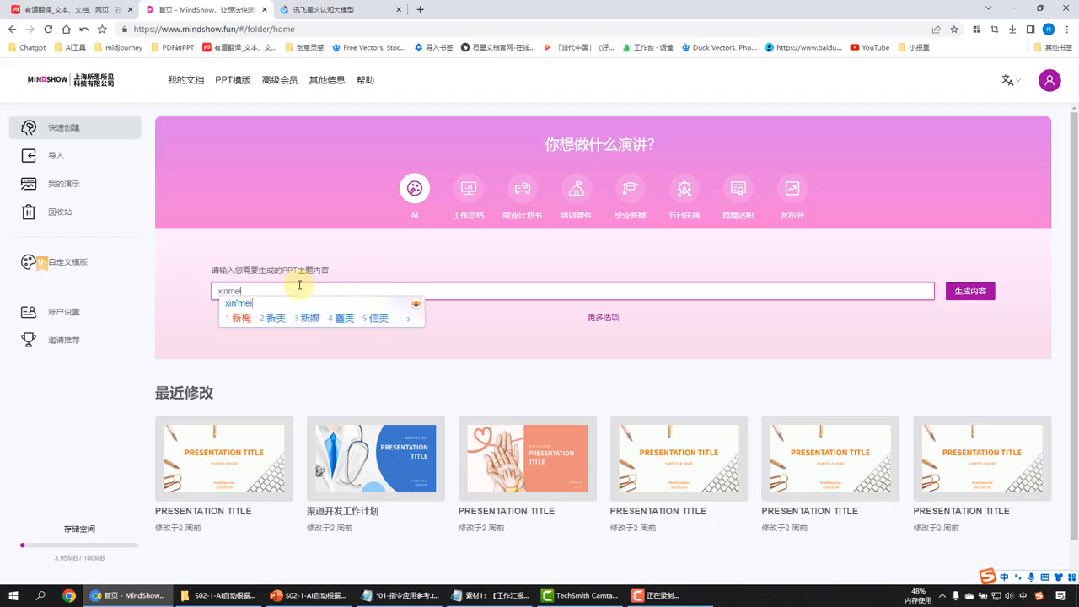
key("space")
type("yunying")
key("space")
type("nianzhongzongjiebaogao")
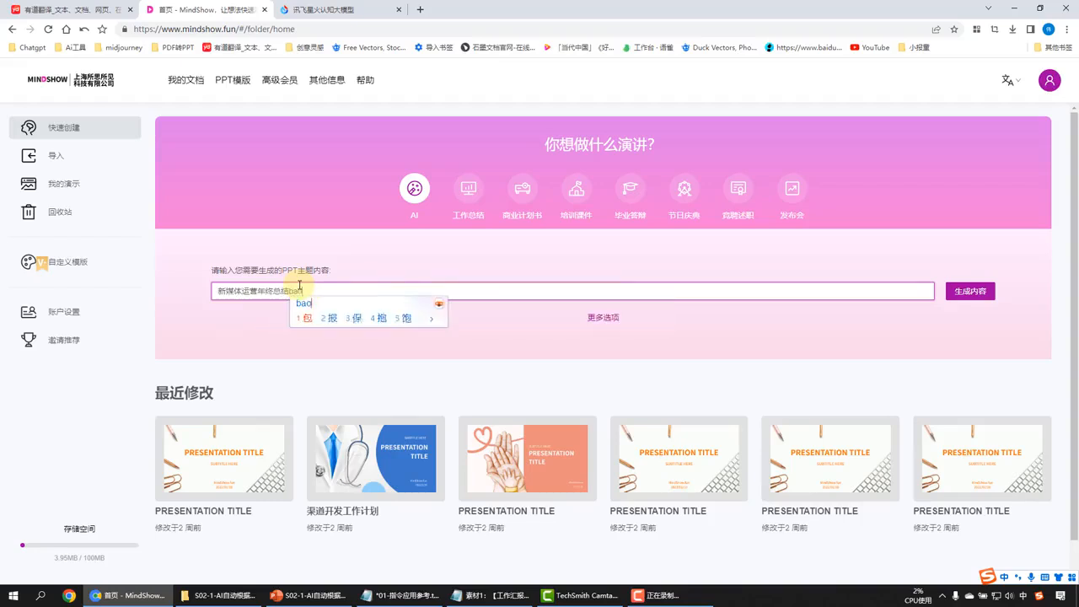
key("space")
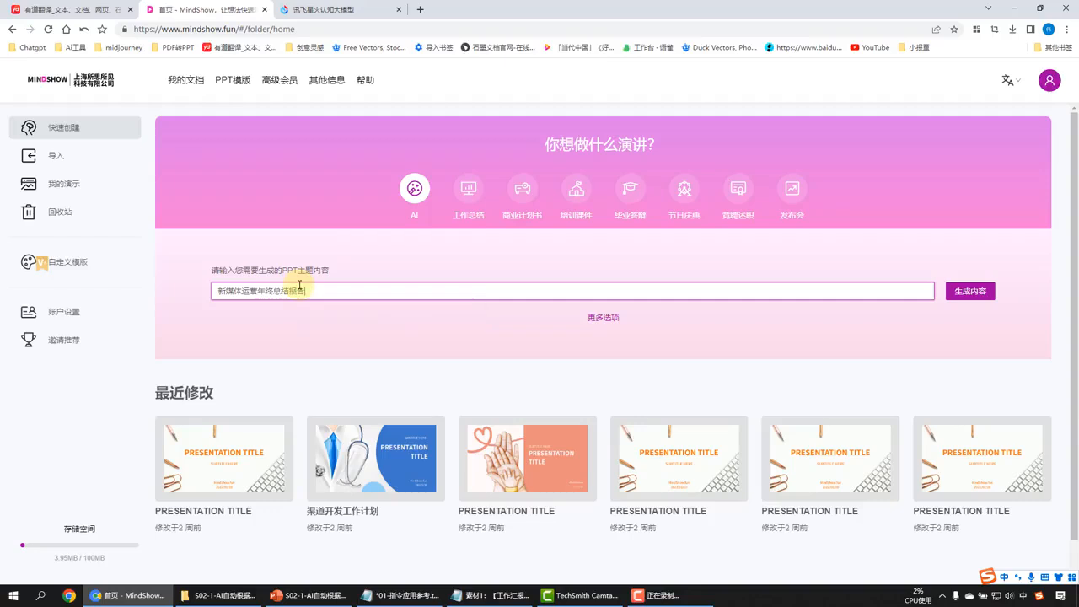
left_click(969, 291)
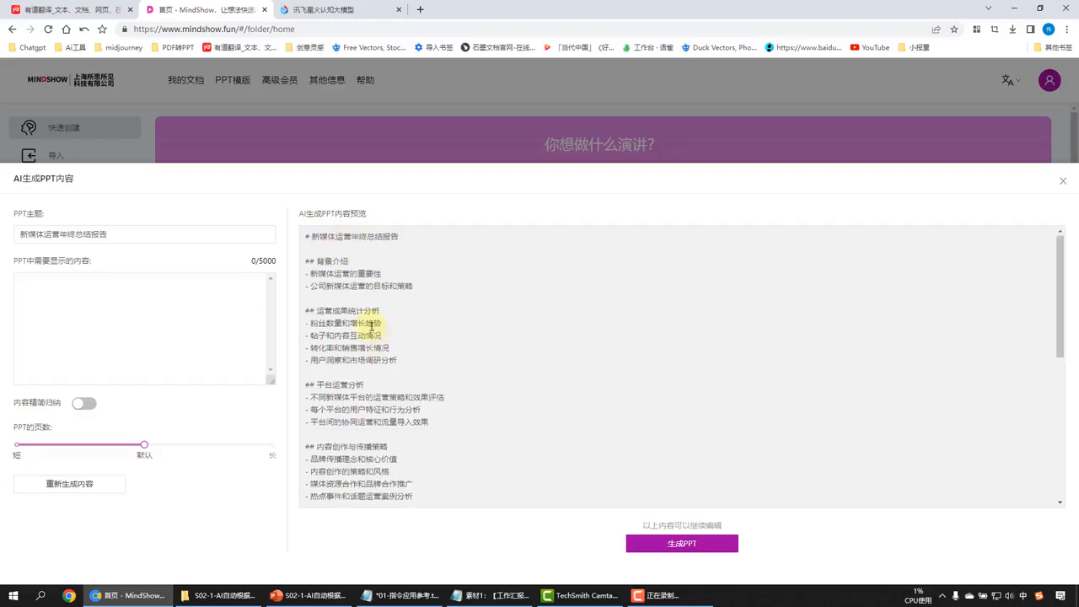
Step: Review the generated outline down to the 总结与展望 section and generate the presentation from it
scroll(371, 325, "down", 4)
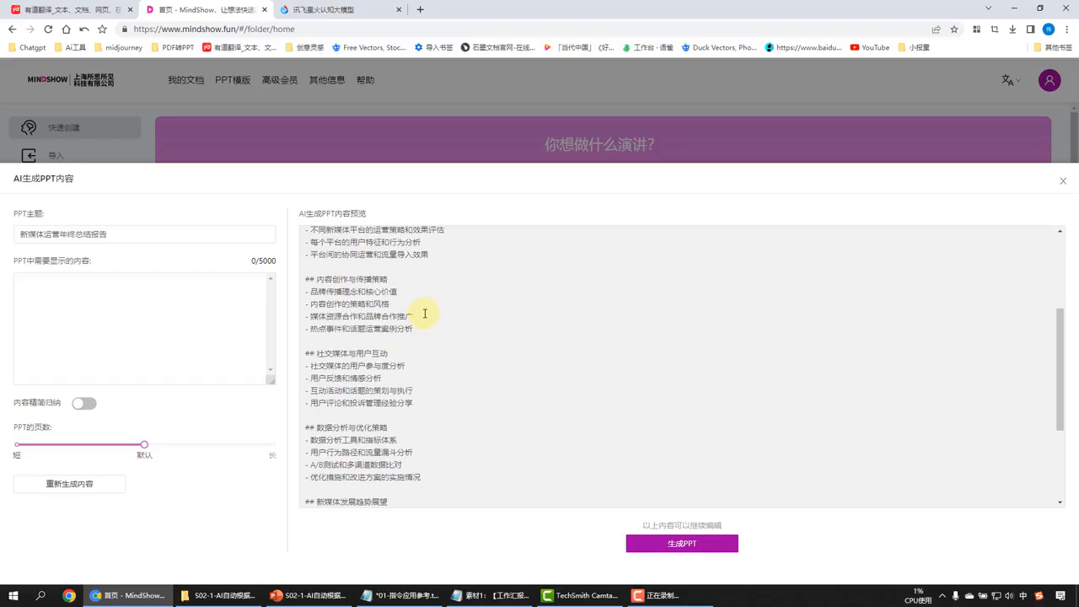
scroll(423, 318, "down", 3)
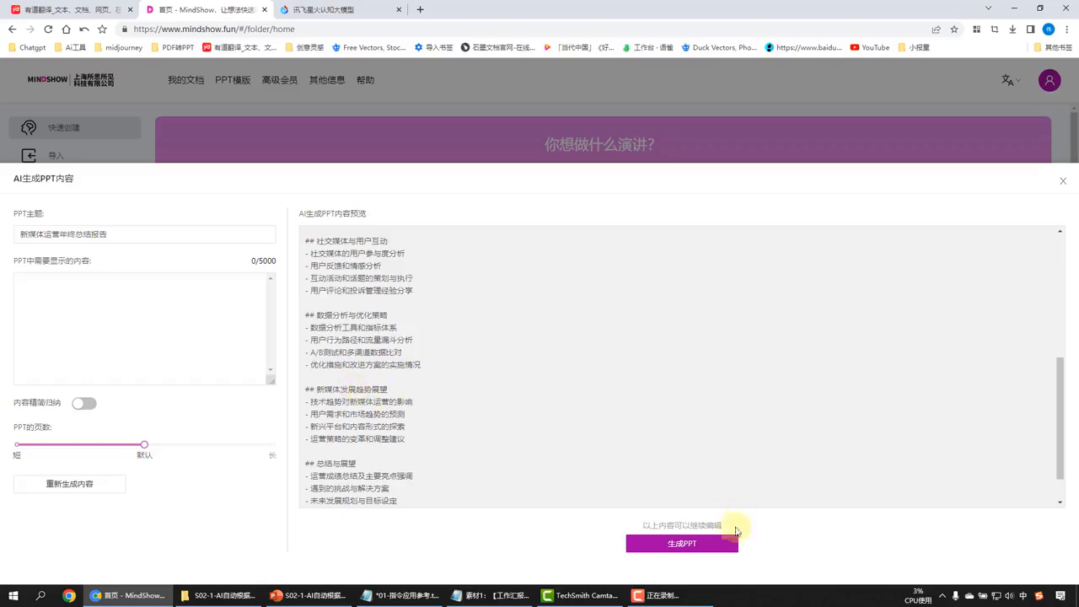
left_click(704, 548)
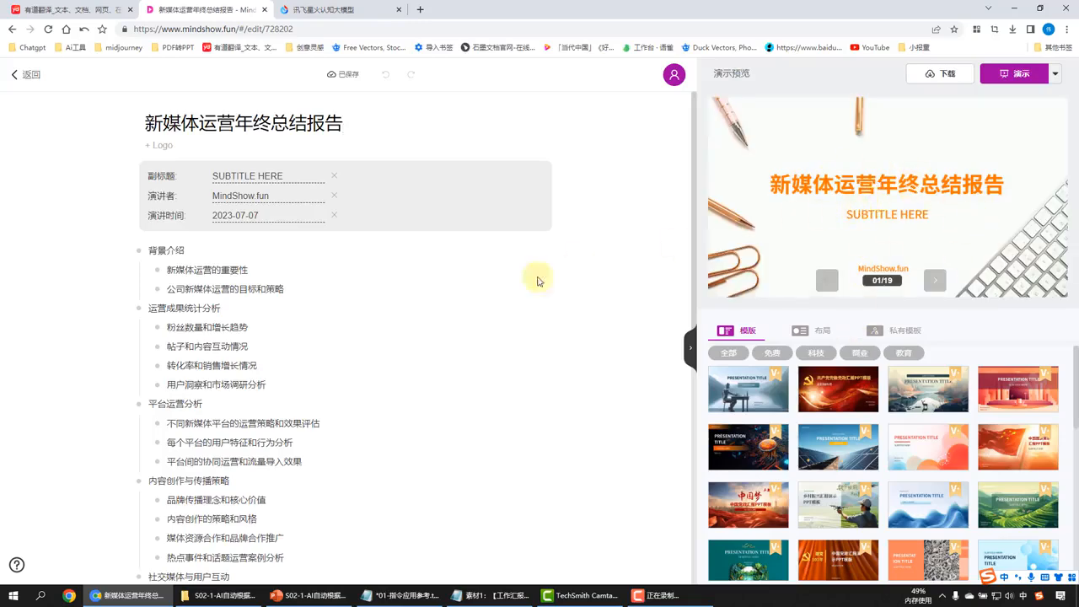
Step: Examine the whole outline in the editor and page through the slide preview from the cover to slide 9
scroll(308, 323, "down", 4)
scroll(308, 323, "down", 2)
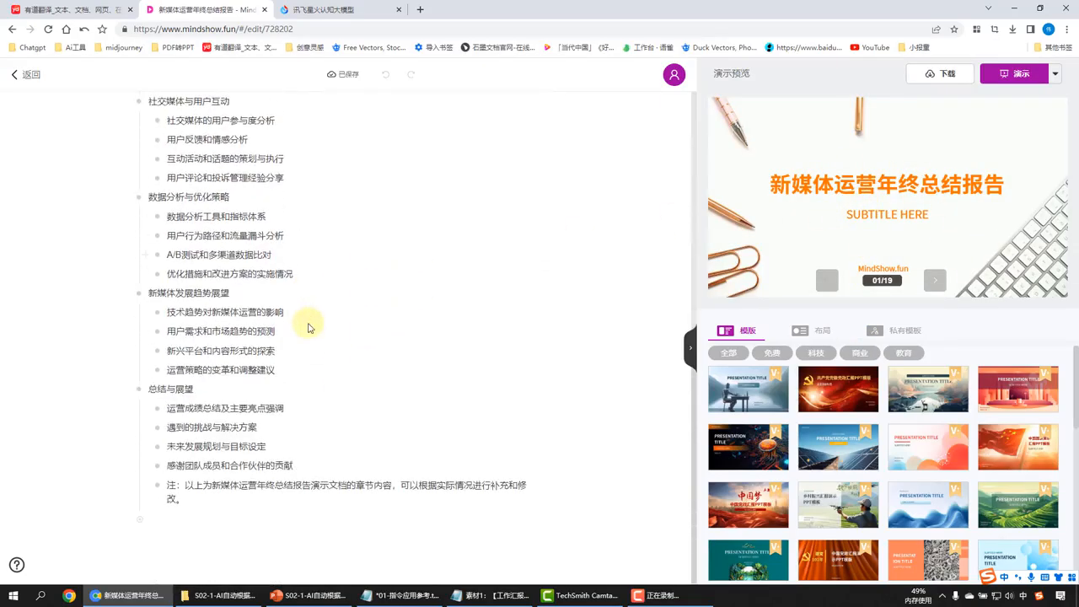
scroll(314, 332, "up", 7)
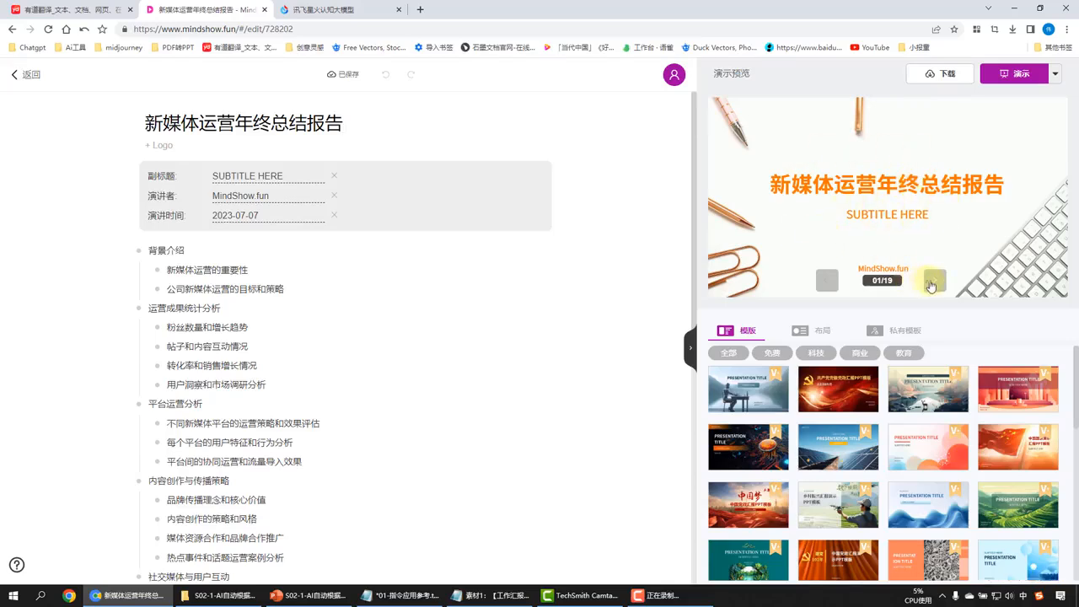
left_click(933, 283)
left_click(933, 283)
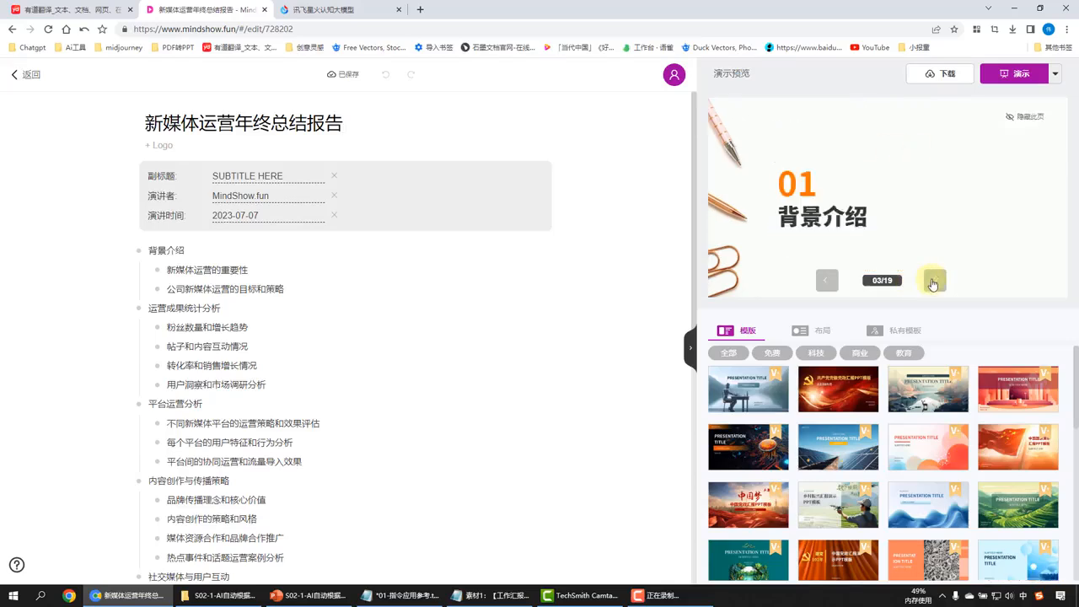
left_click(933, 283)
left_click(933, 283)
left_click(933, 283)
left_click(933, 283)
left_click(933, 283)
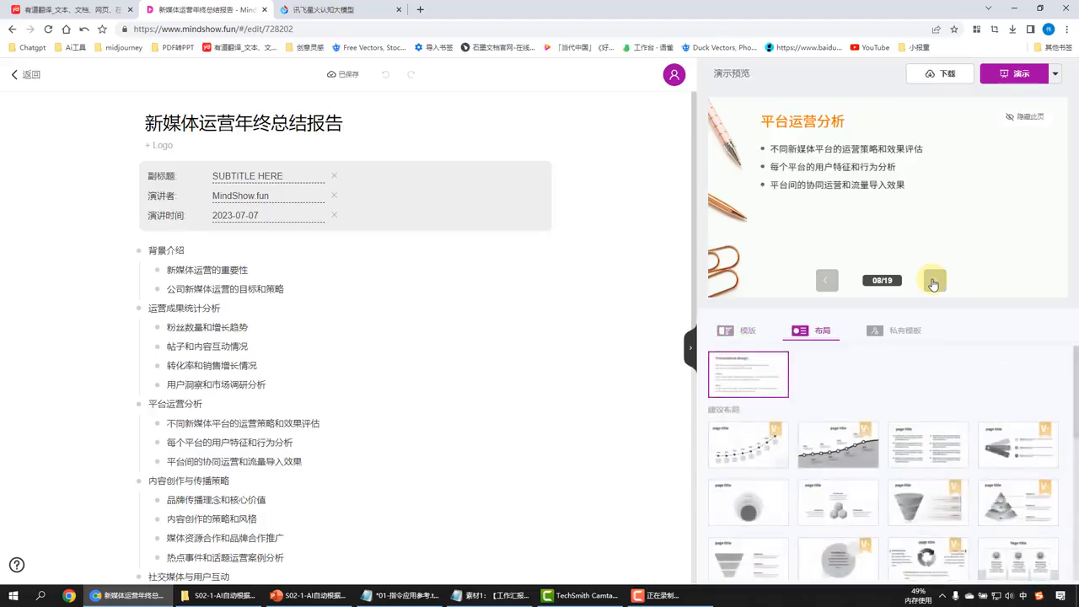
left_click(934, 283)
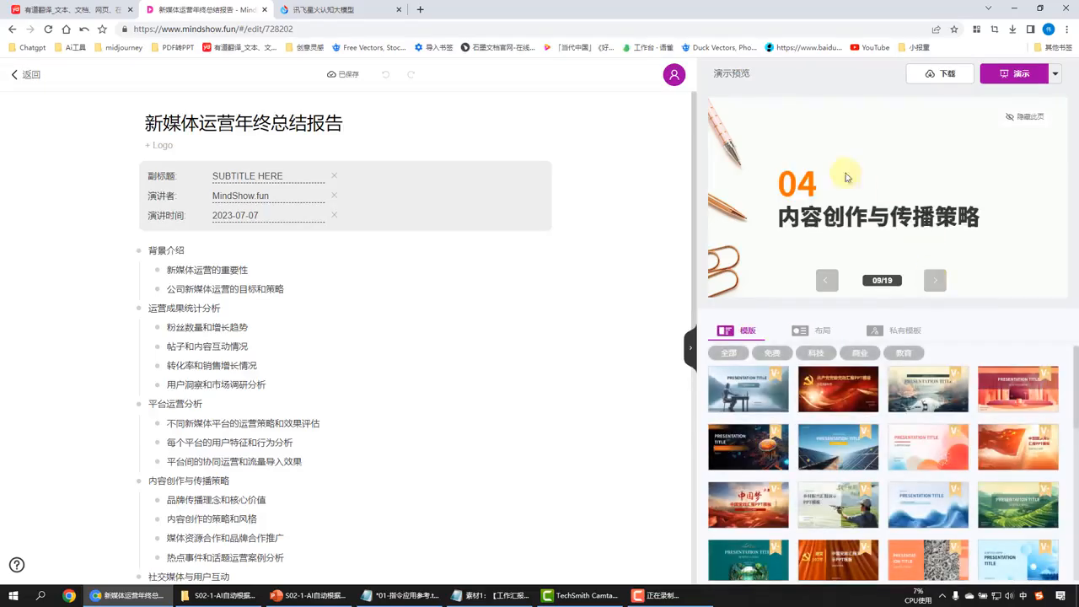
Step: Page the slide preview back from slide 9 to the cover slide
left_click(826, 281)
left_click(826, 281)
left_click(826, 281)
left_click(826, 282)
left_click(826, 281)
left_click(826, 281)
left_click(826, 282)
left_click(826, 282)
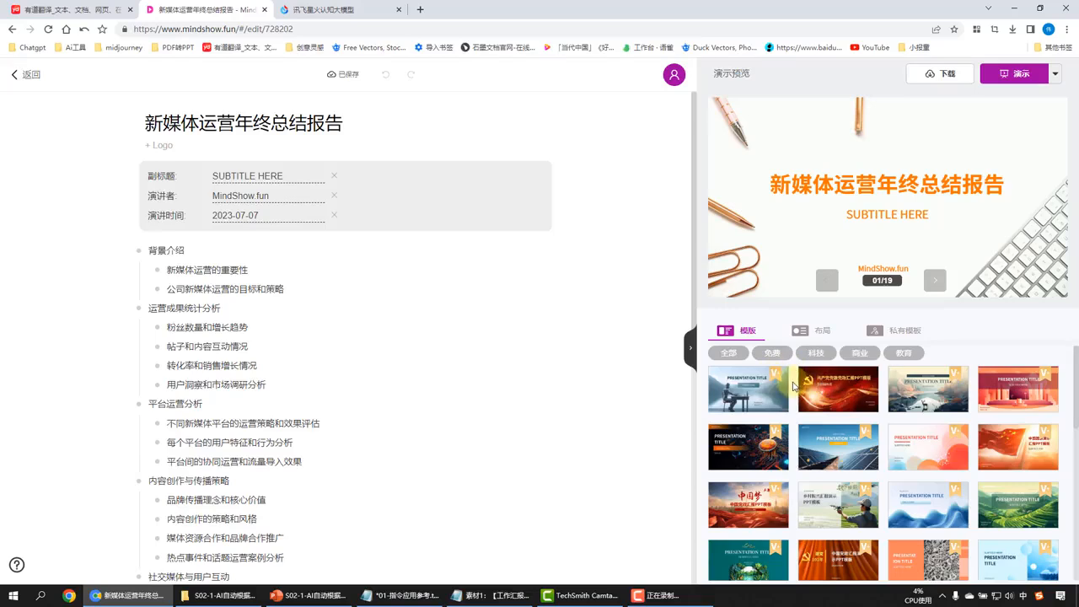
Step: Filter the templates to 免费, apply the green hedge chevron template, and preview its first three slides
left_click(771, 355)
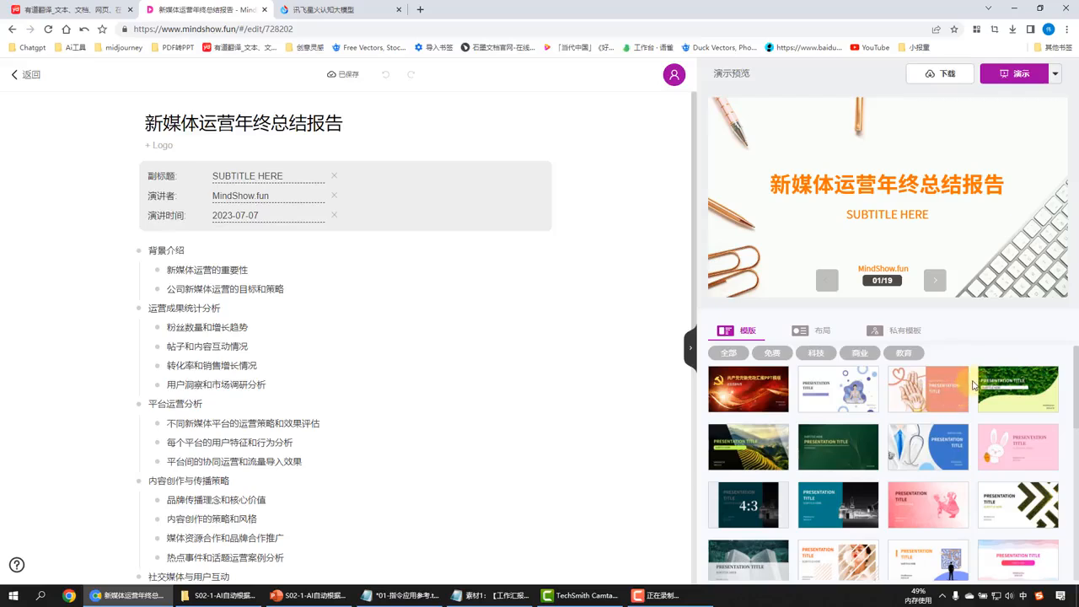
scroll(974, 386, "down", 2)
left_click(1027, 409)
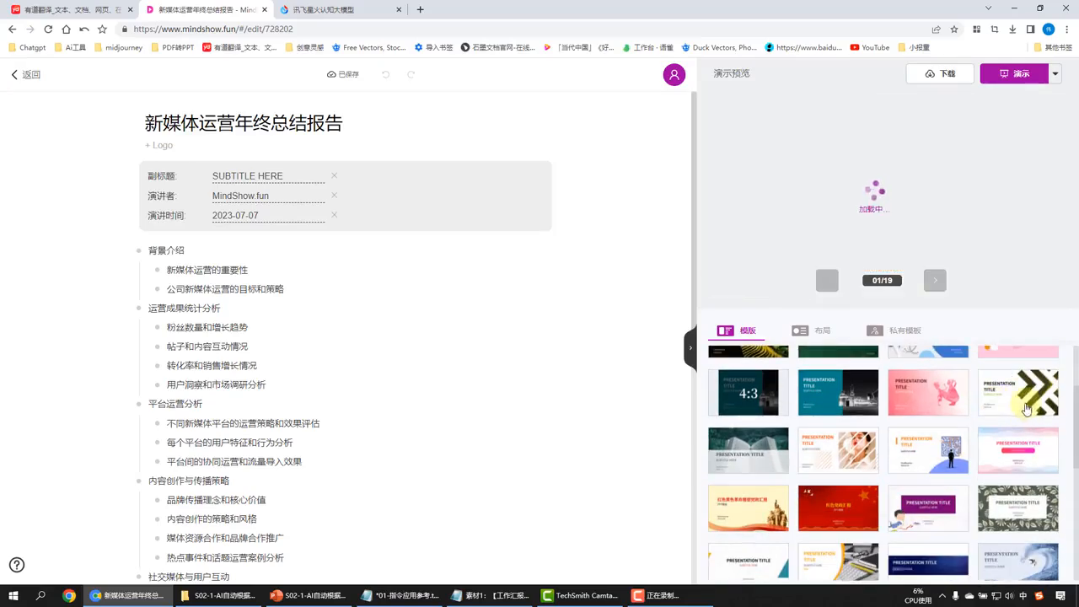
left_click(942, 287)
left_click(937, 282)
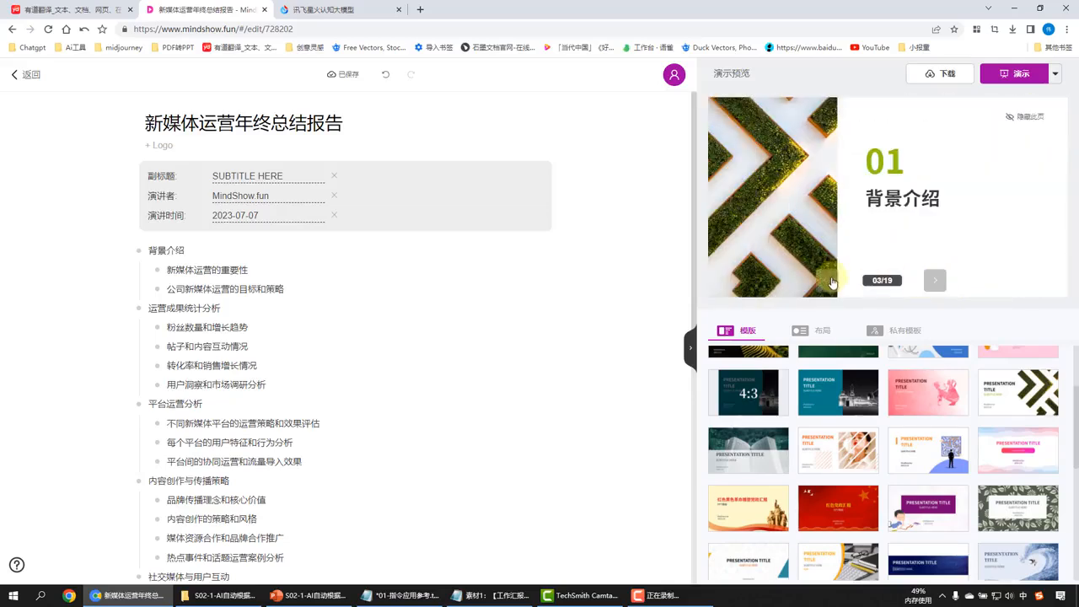
left_click(830, 283)
left_click(829, 282)
Step: Apply the free template with the desk photo and yellow curve, and preview the slides up to slide 6
scroll(834, 523, "down", 1)
left_click(834, 521)
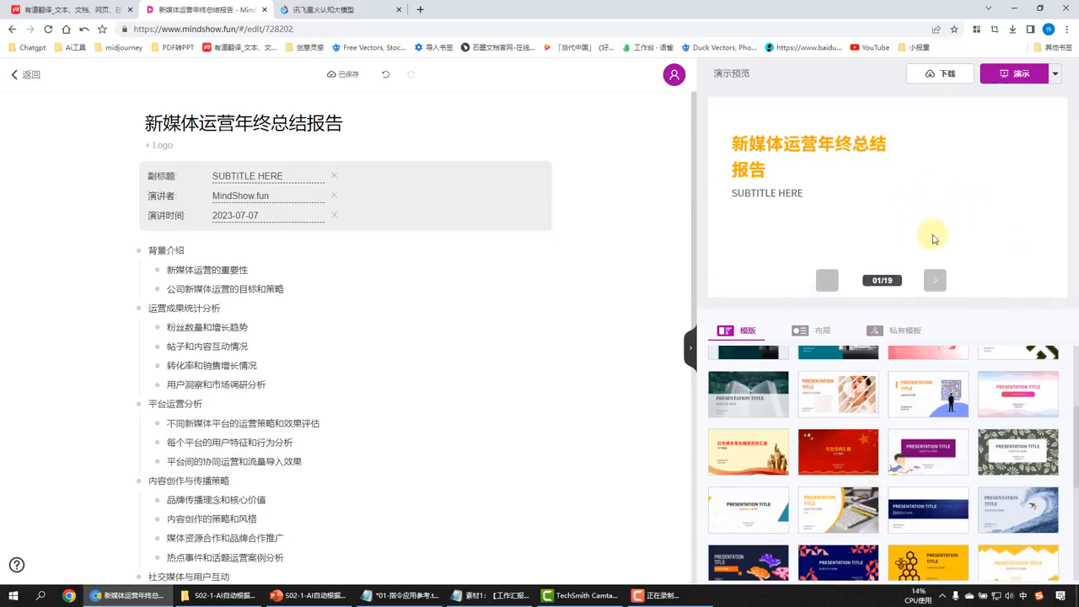
left_click(942, 287)
left_click(942, 287)
left_click(938, 283)
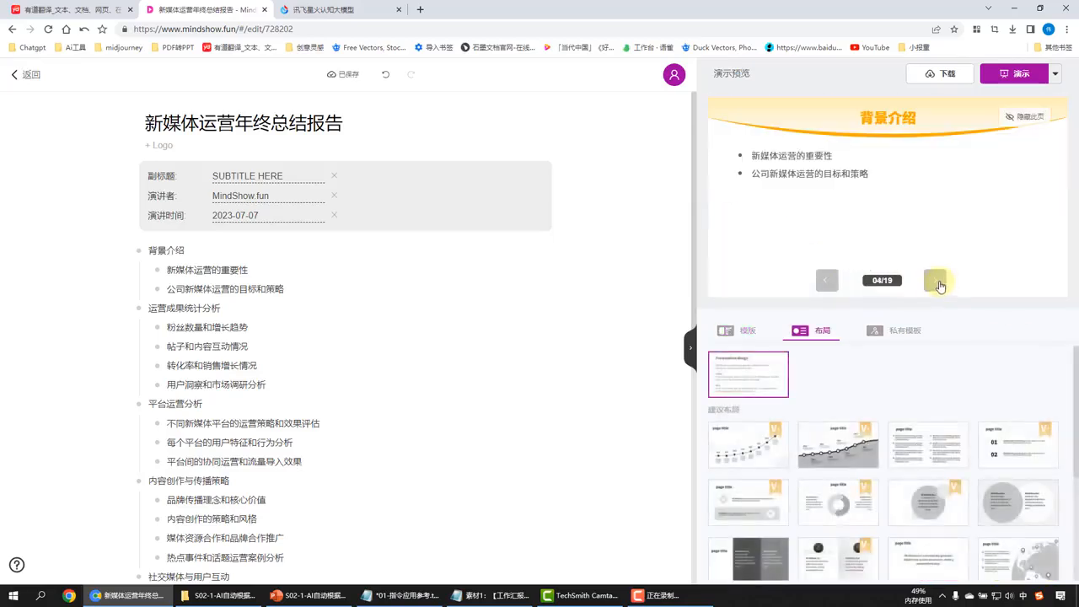
left_click(937, 282)
left_click(937, 282)
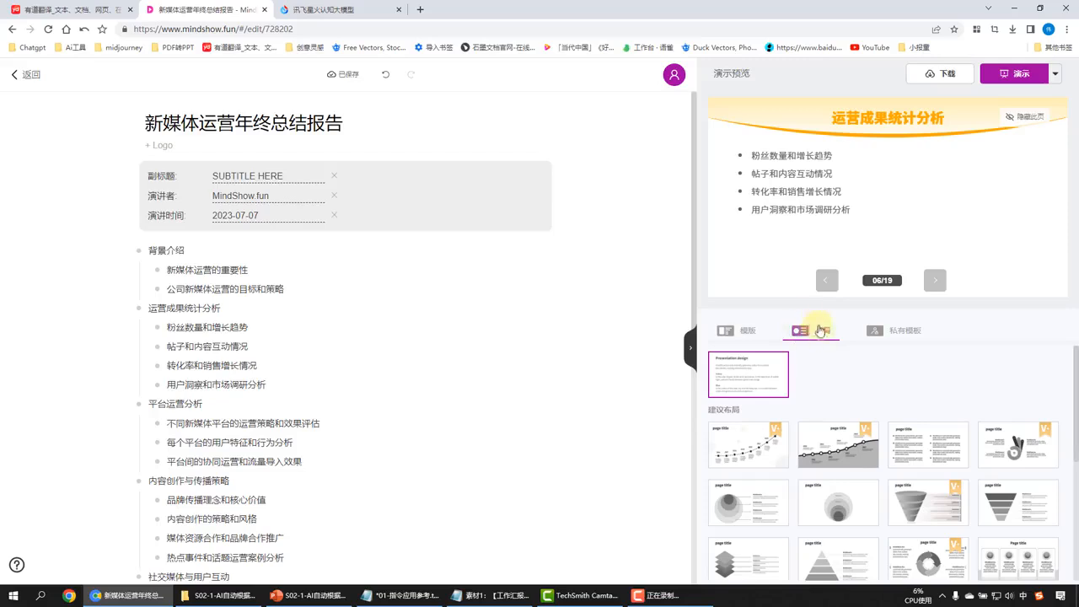
Step: Try the four-column card, text-block, side-title, four-box and SWOT layouts on the 运营成果统计分析 slide
scroll(831, 405, "down", 3)
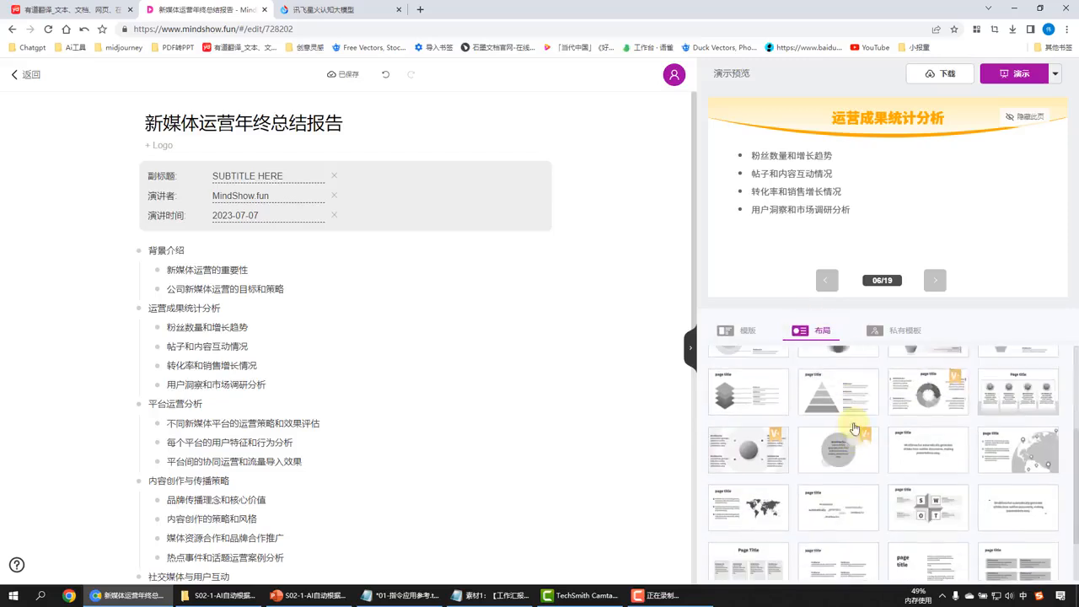
scroll(830, 425, "down", 2)
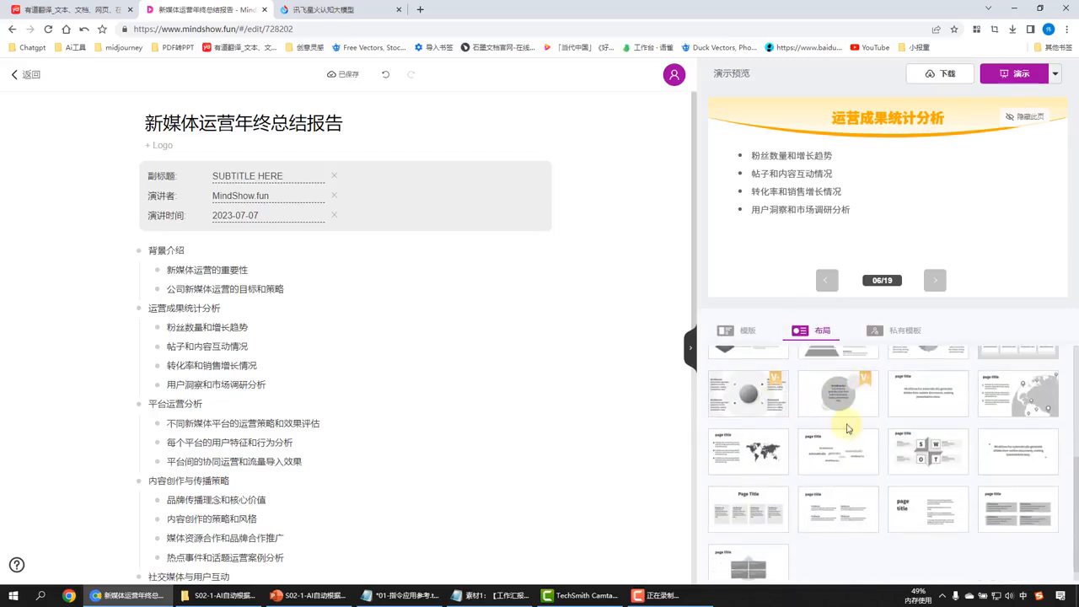
left_click(760, 520)
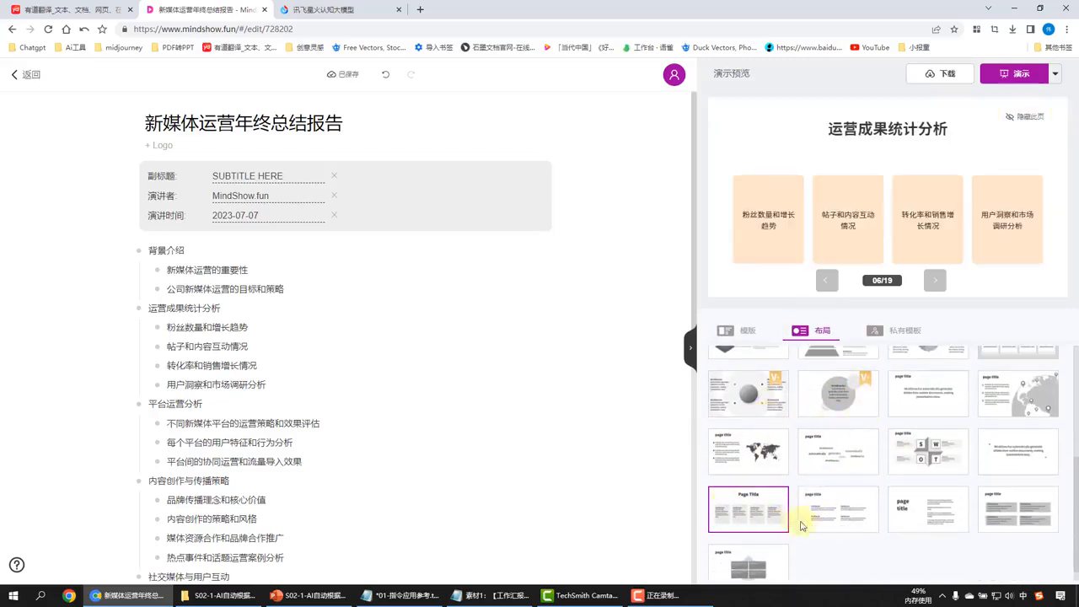
left_click(826, 521)
left_click(915, 517)
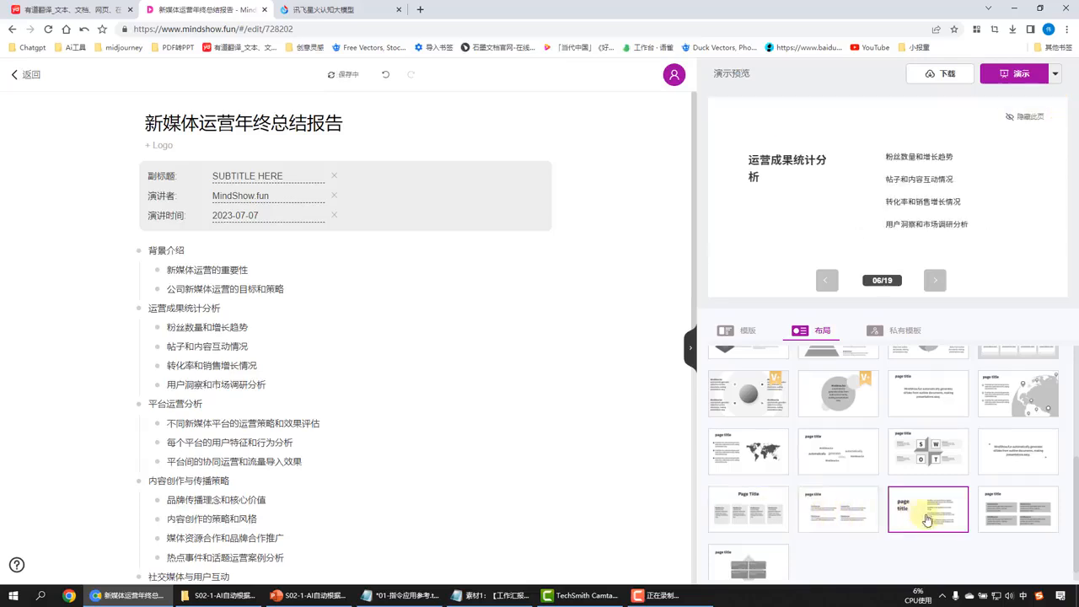
left_click(1003, 524)
left_click(931, 455)
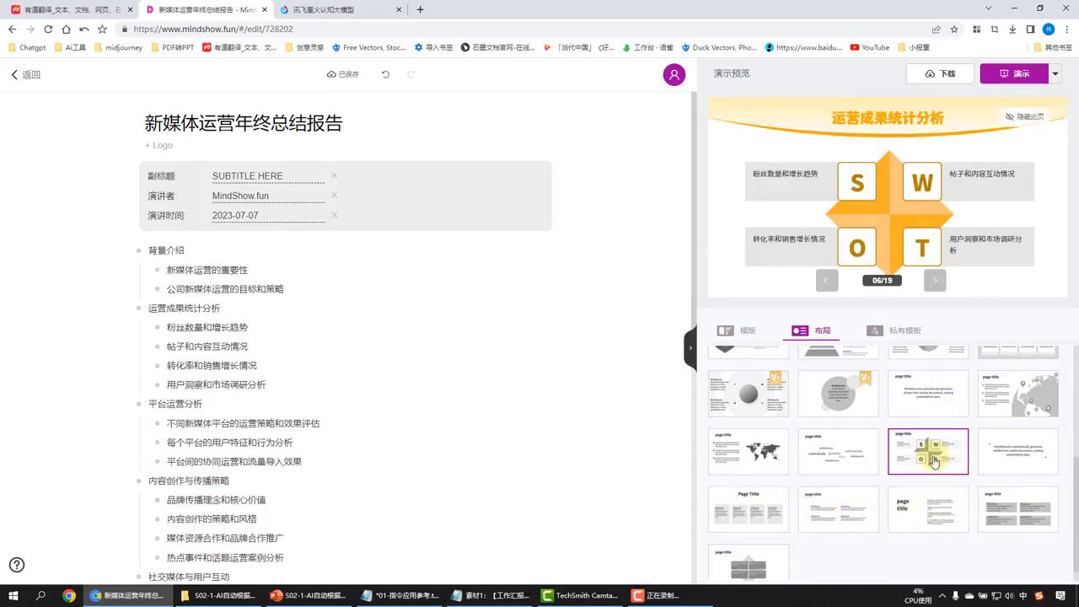
Step: Try the four icon cards layout on the 运营成果统计分析 slide, and restore its plain bullet list layout
scroll(940, 407, "up", 1)
left_click(994, 410)
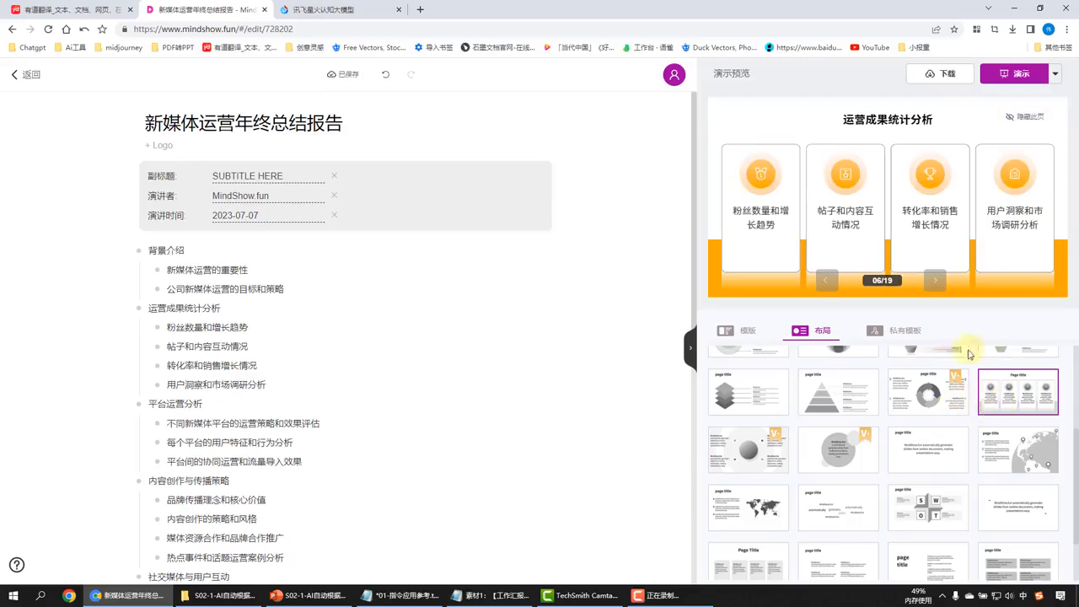
scroll(1011, 405, "up", 2)
scroll(995, 396, "up", 1)
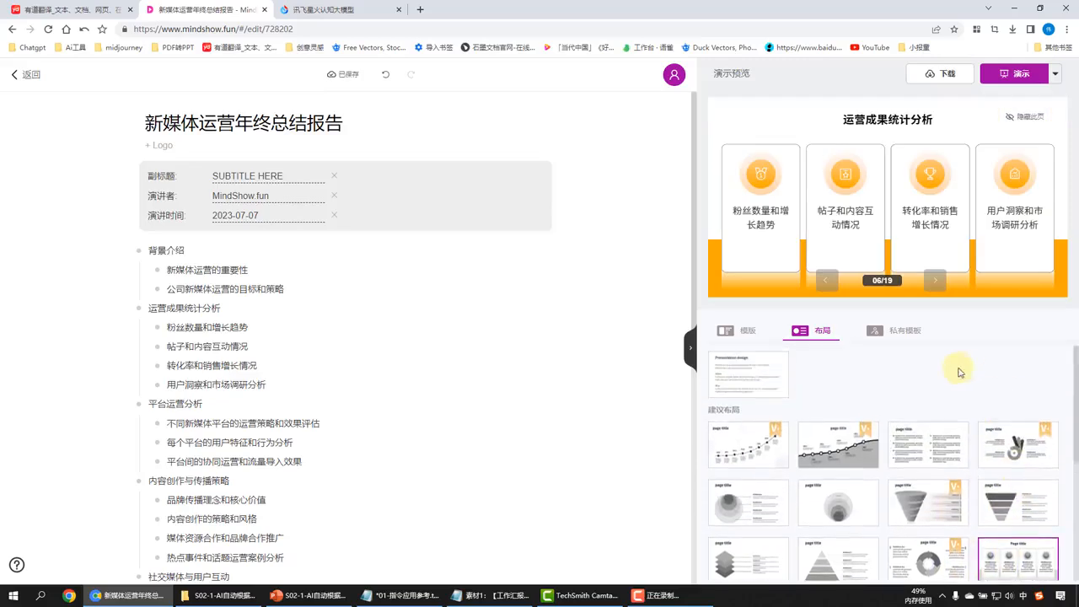
left_click(735, 390)
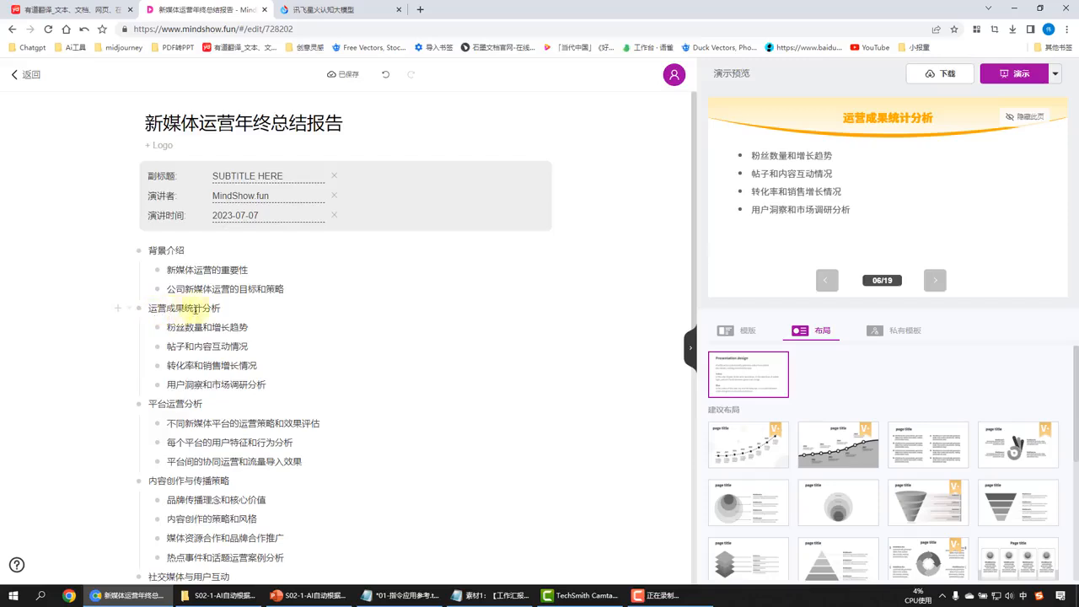
Step: Add a bullet reading 新媒体 after 用户洞察和市场调研分析 in the 运营成果统计分析 section
left_click(290, 380)
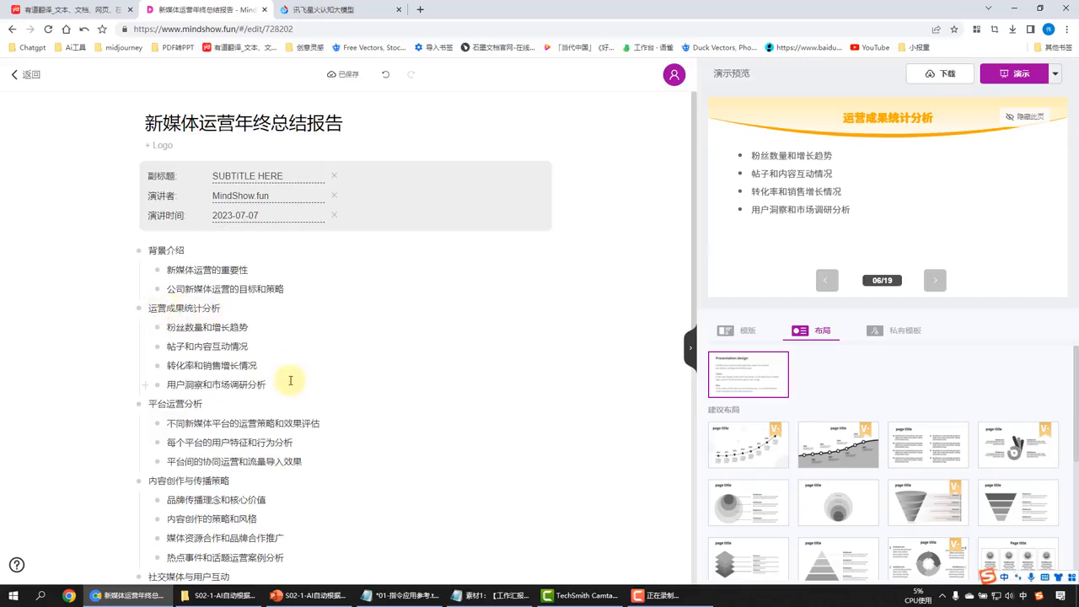
key("Return")
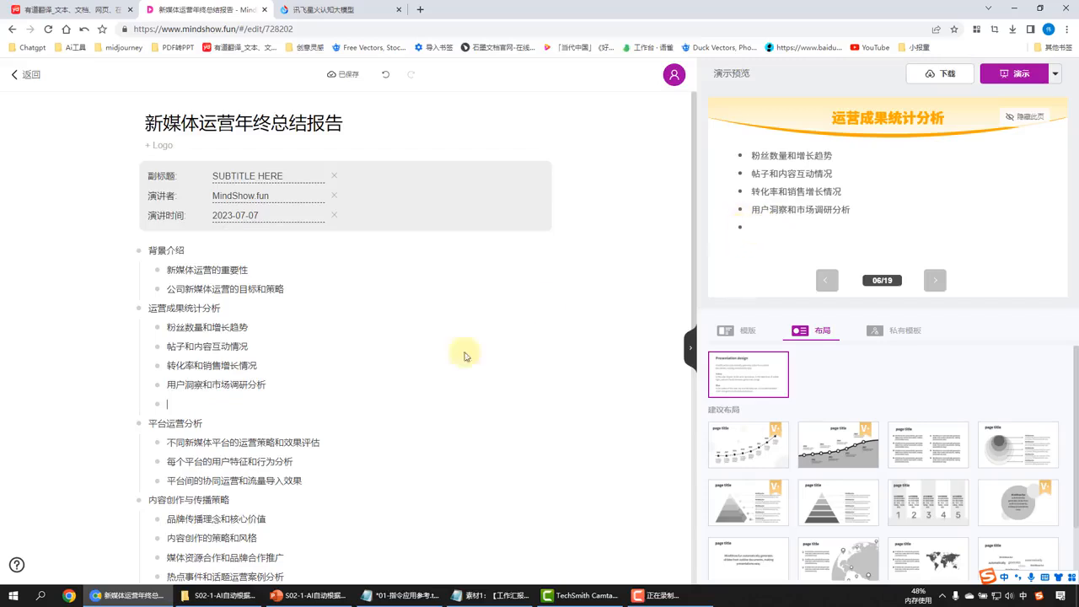
type("新媒体")
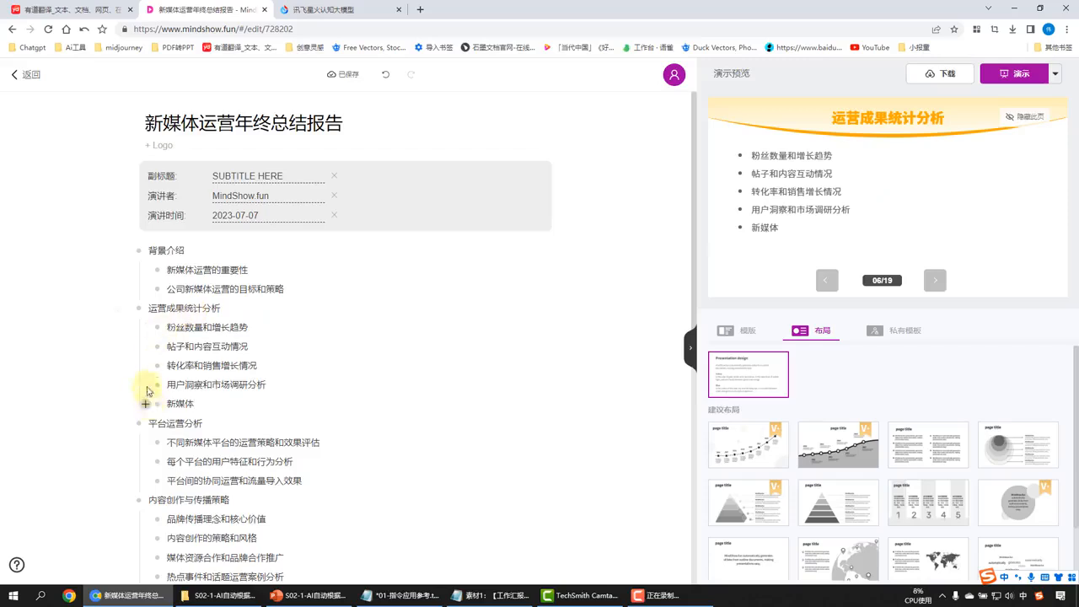
Step: Add an image node after the 新媒体 bullet in the 运营成果统计分析 section and upload 素材 (4).jpg from the 图片素材 folder
left_click(145, 409)
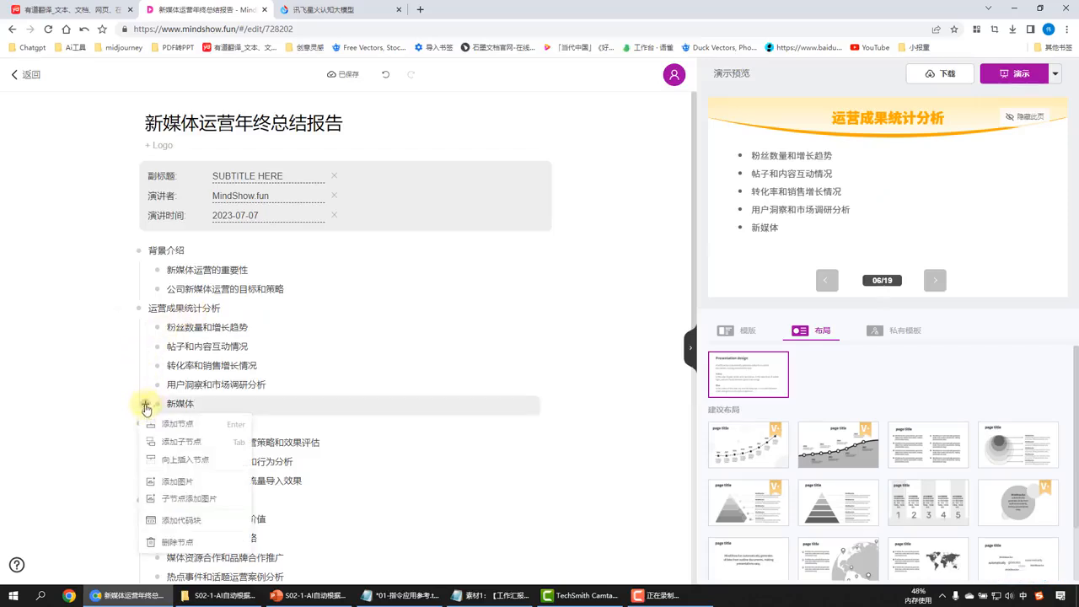
left_click(200, 491)
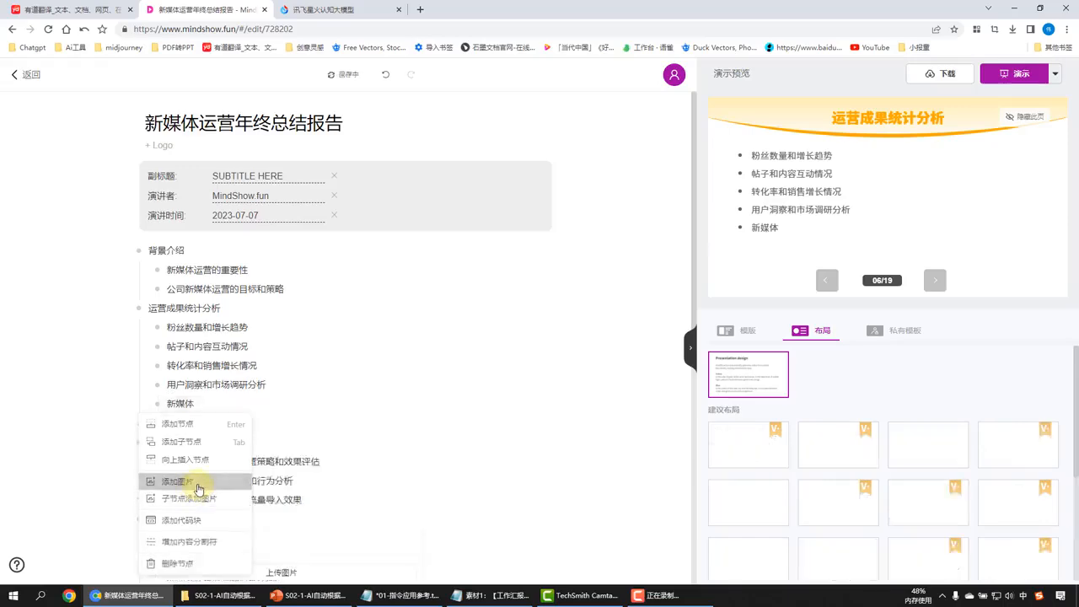
scroll(404, 406, "down", 1)
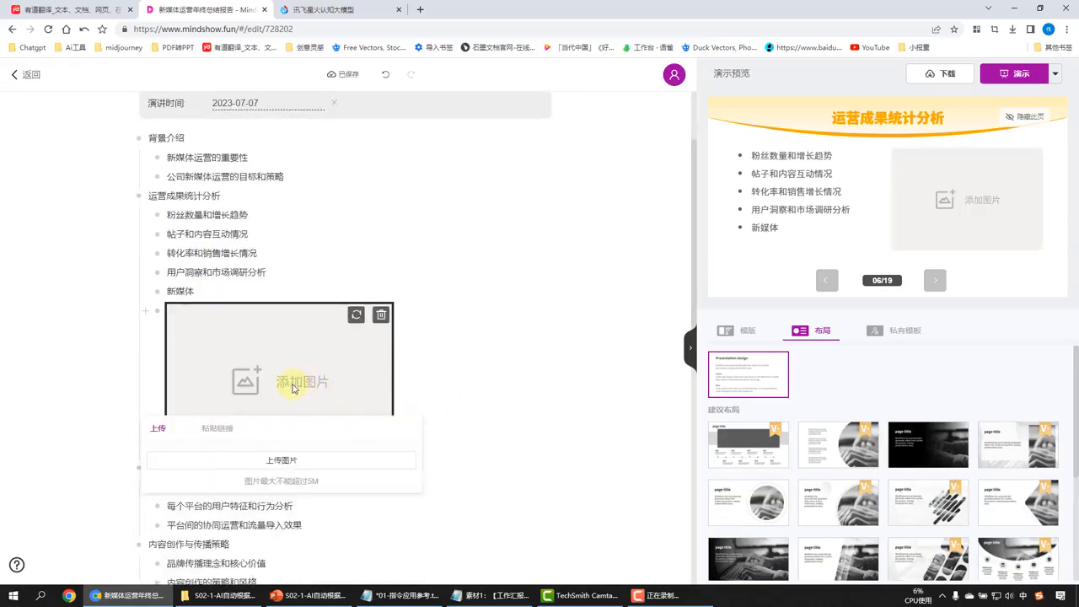
left_click(284, 461)
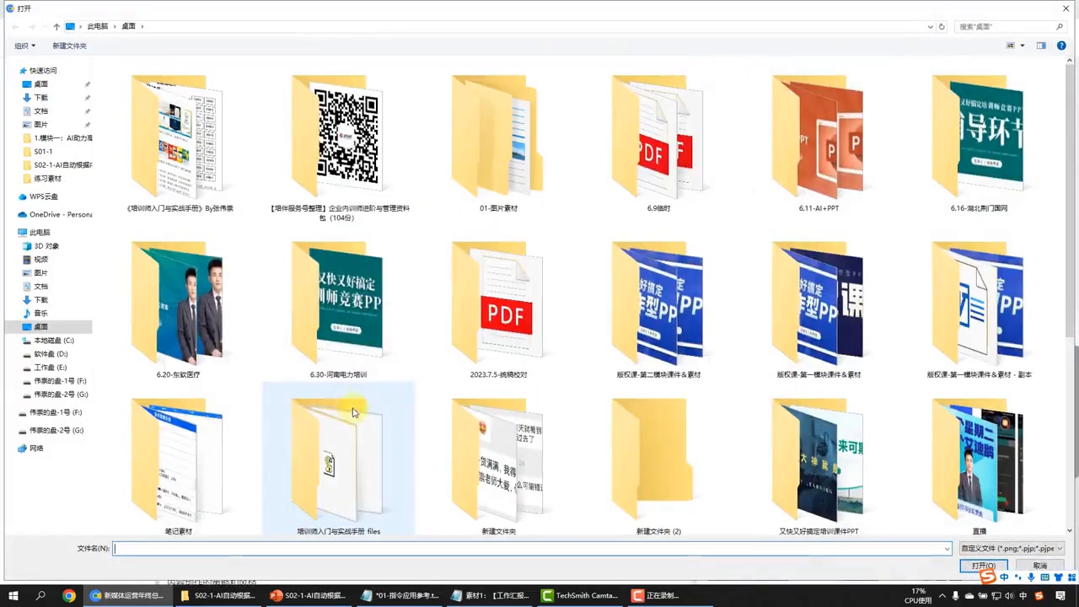
left_click(857, 278)
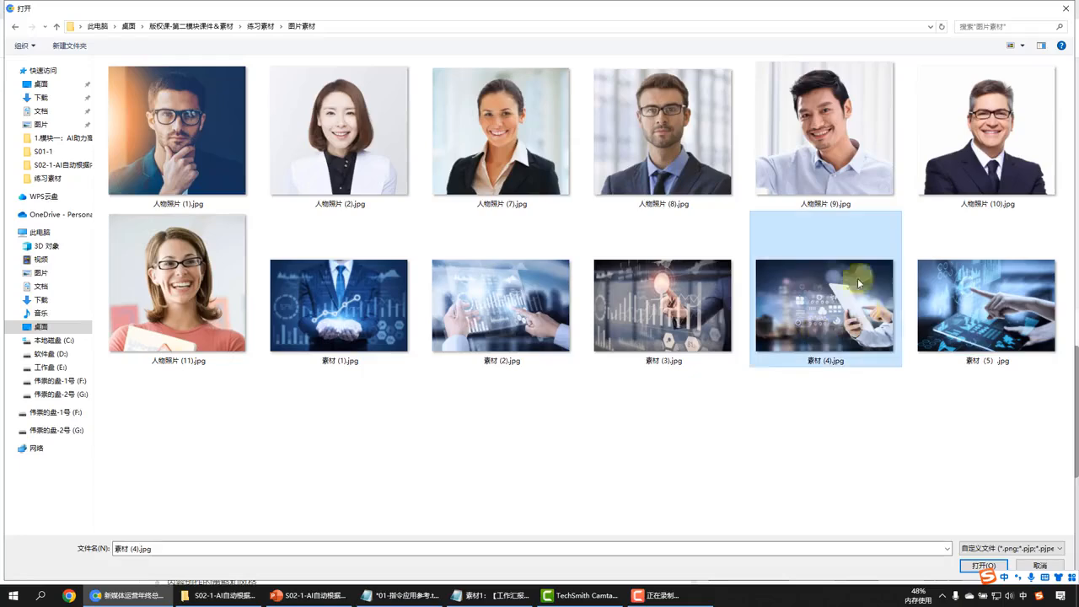
left_click(970, 565)
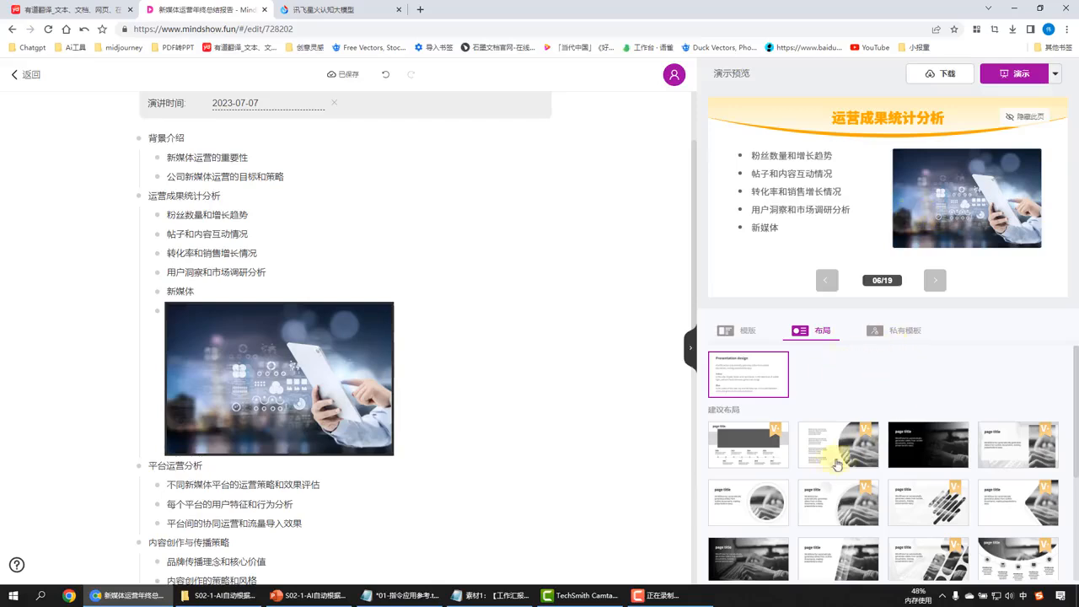
Step: Try several picture layouts on the 运营成果统计分析 slide and apply the white one with the diagonally cut photo
scroll(818, 447, "down", 1)
scroll(825, 453, "down", 2)
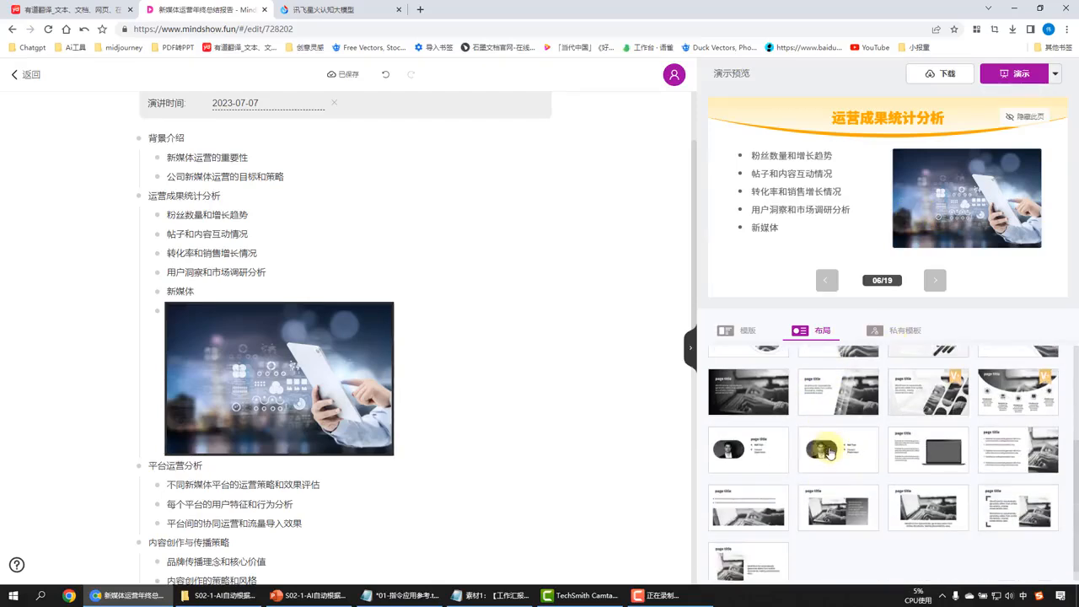
left_click(765, 511)
left_click(842, 519)
left_click(928, 505)
left_click(1026, 486)
left_click(1017, 459)
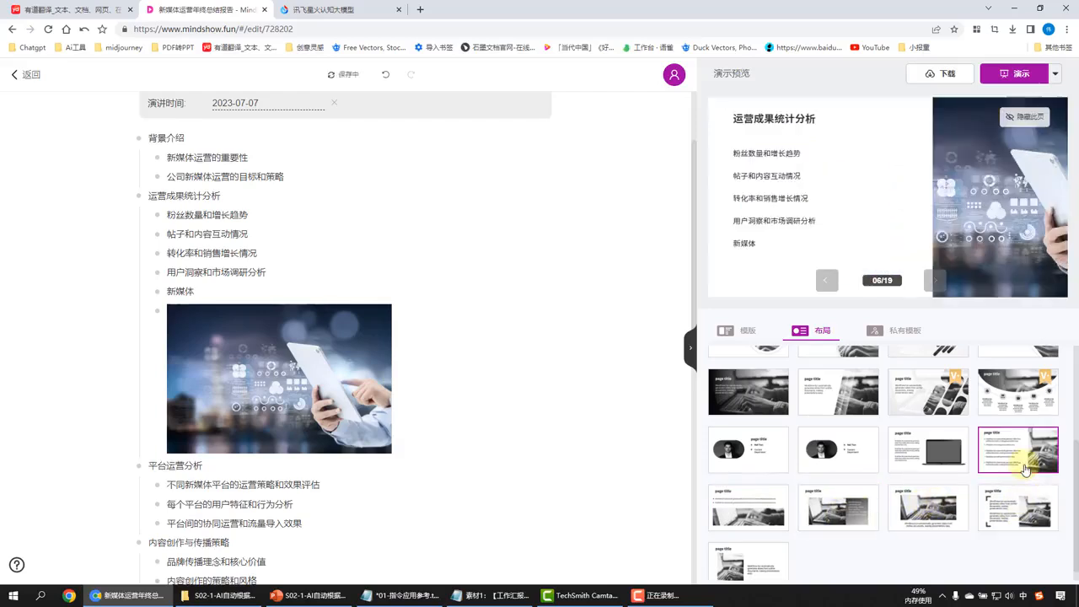
left_click(764, 506)
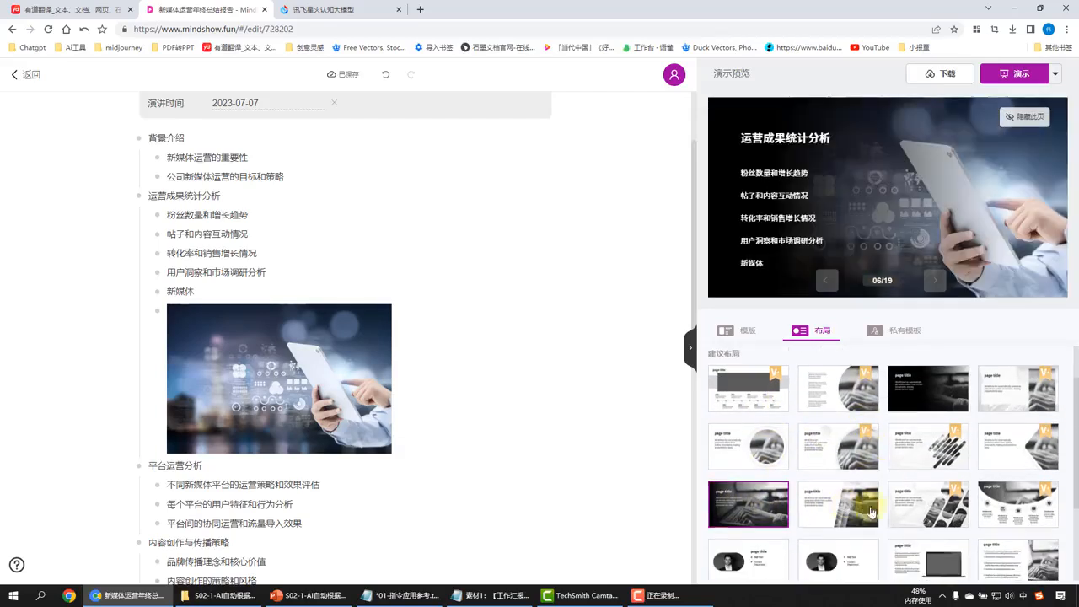
left_click(876, 512)
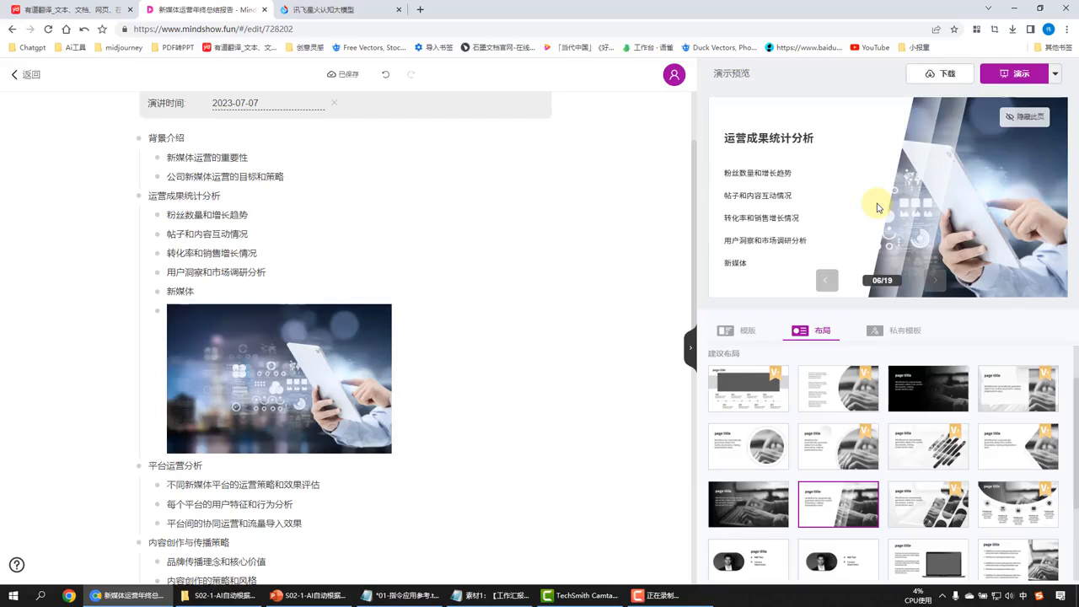
Step: Download the presentation in PPTX format and save 新媒体运营年终总结报告.pptx to the desktop
left_click(933, 77)
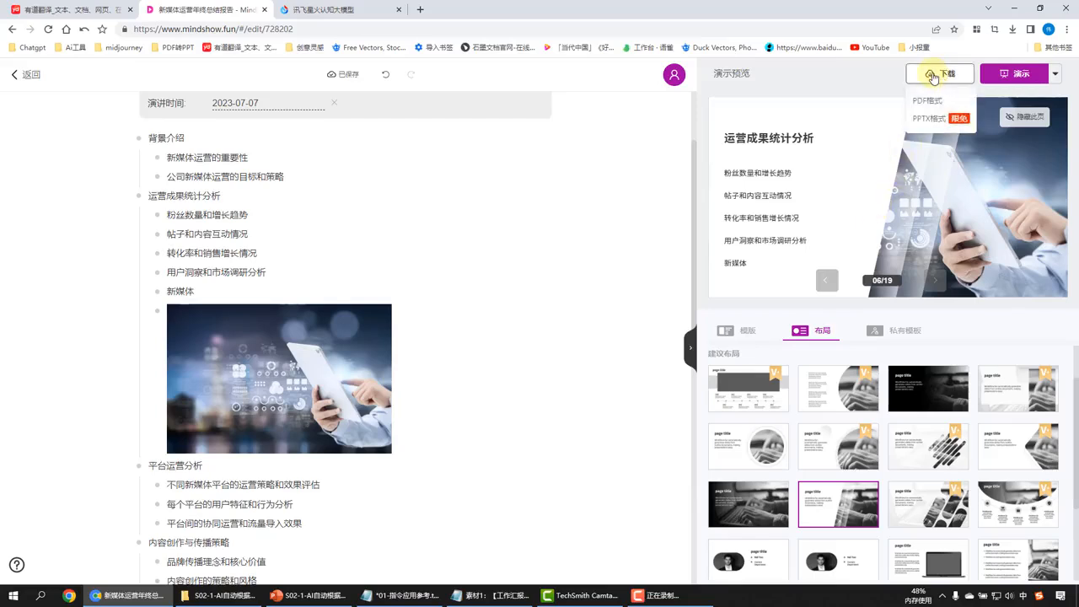
left_click(934, 123)
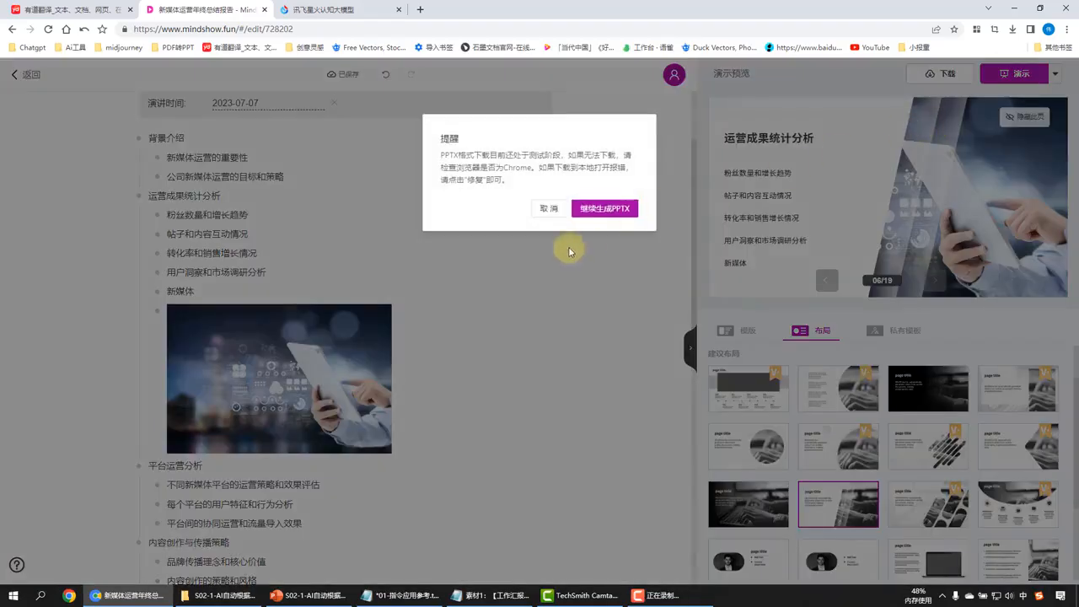
left_click(610, 217)
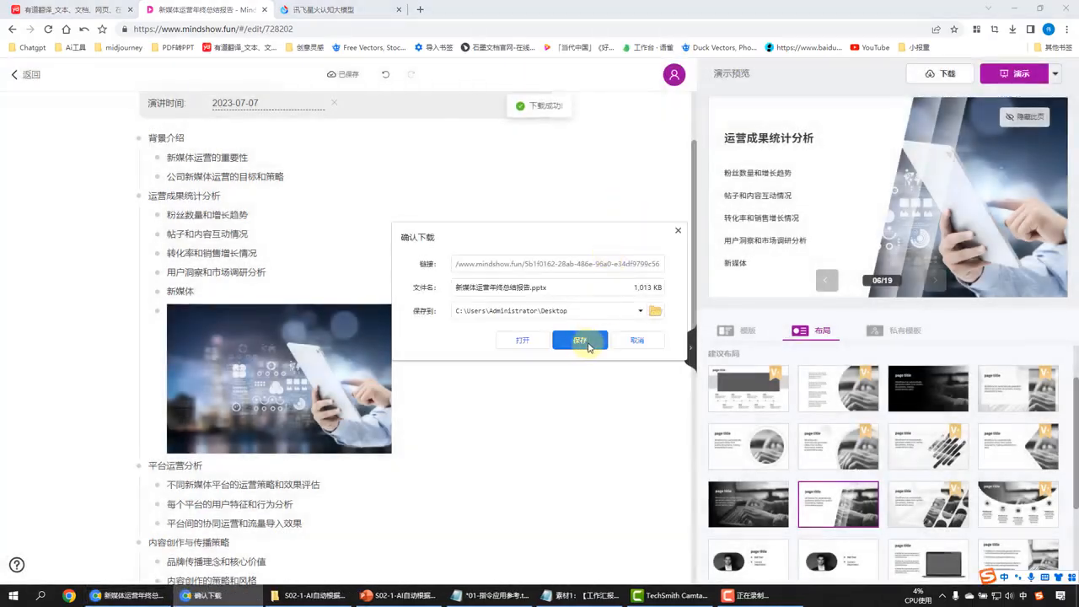
left_click(588, 341)
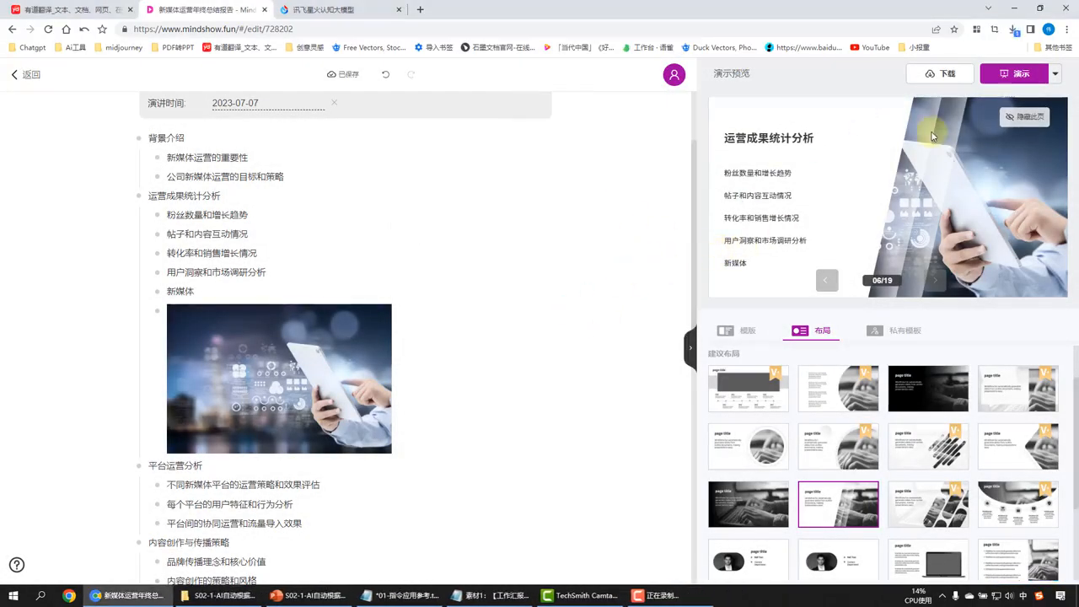
Step: Locate the downloaded 新媒体运营年终总结报告.pptx in its folder, open it in PowerPoint and enable editing
left_click(1015, 30)
left_click(782, 118)
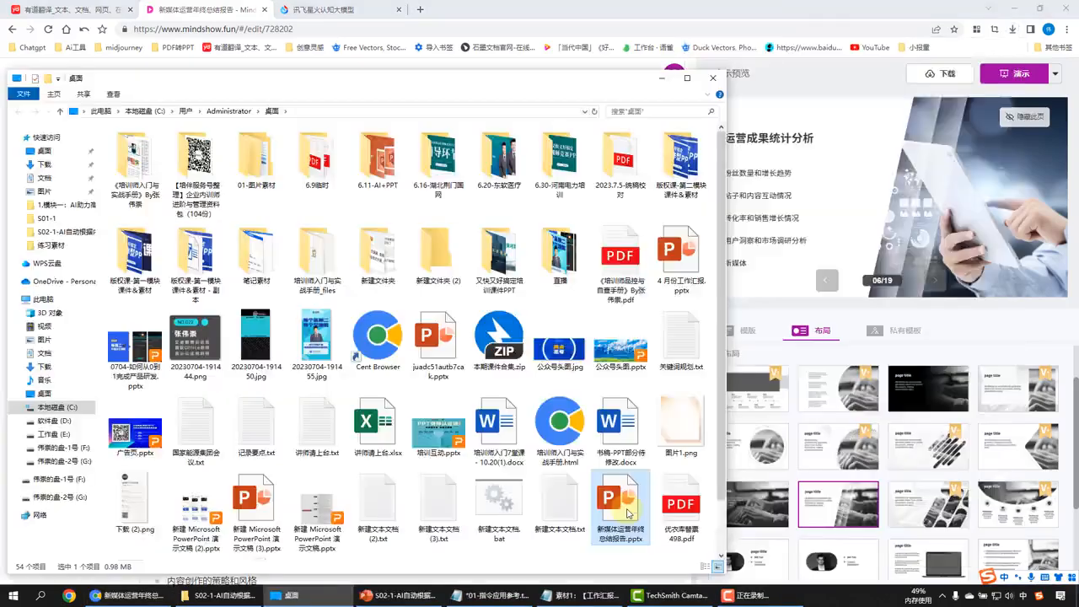
double_click(621, 500)
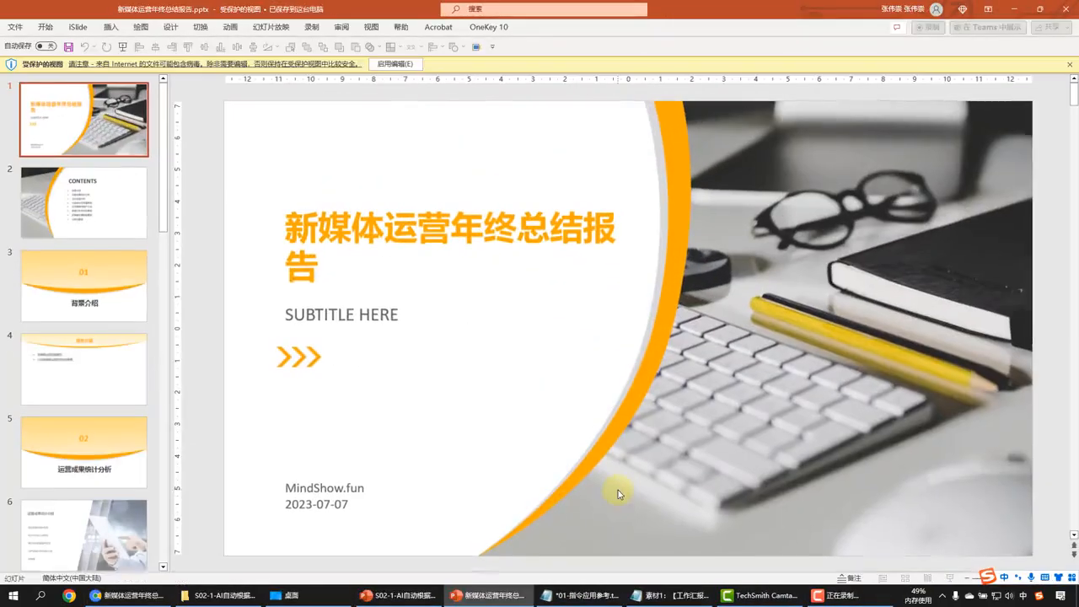
left_click(411, 65)
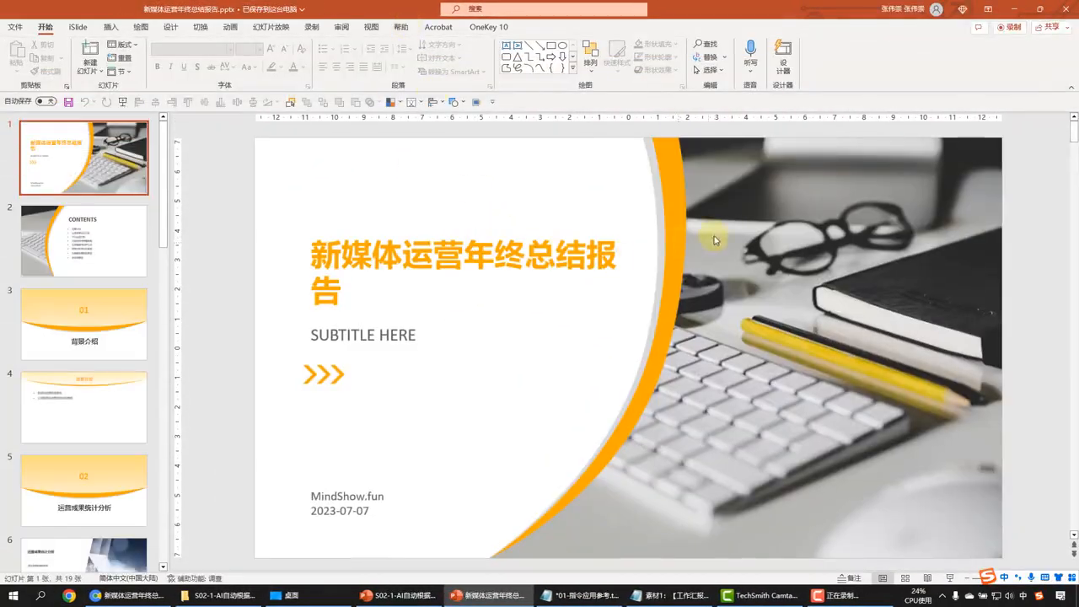
Step: Check whether the text on the cover, CONTENTS and 背景介绍 slides is editable, and return to the cover
left_click(464, 261)
left_click(77, 293)
left_click(98, 271)
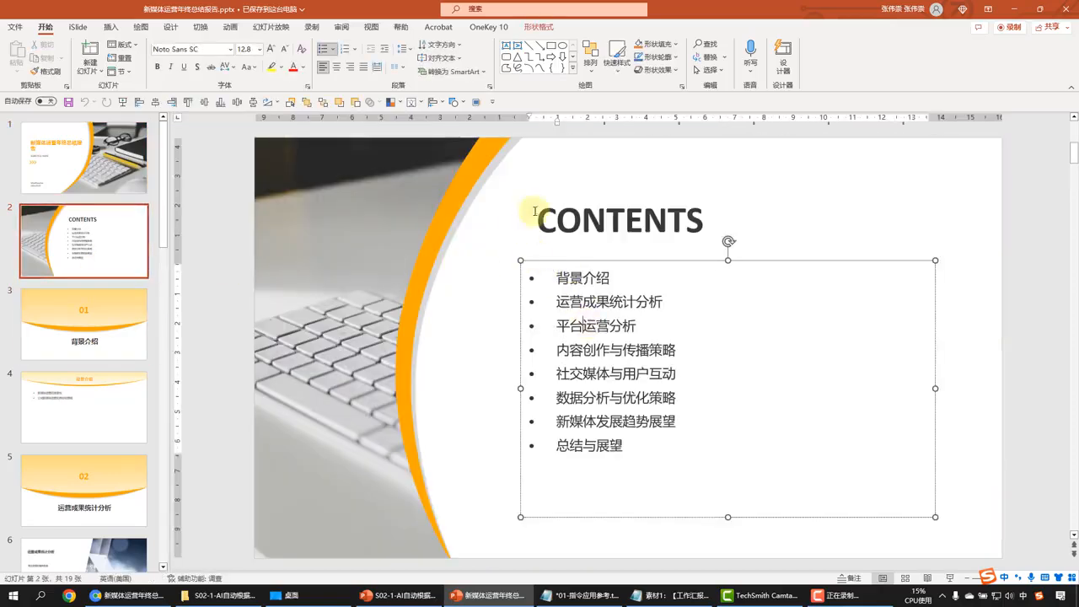
left_click(133, 342)
left_click(619, 282)
left_click(459, 325)
key("Home")
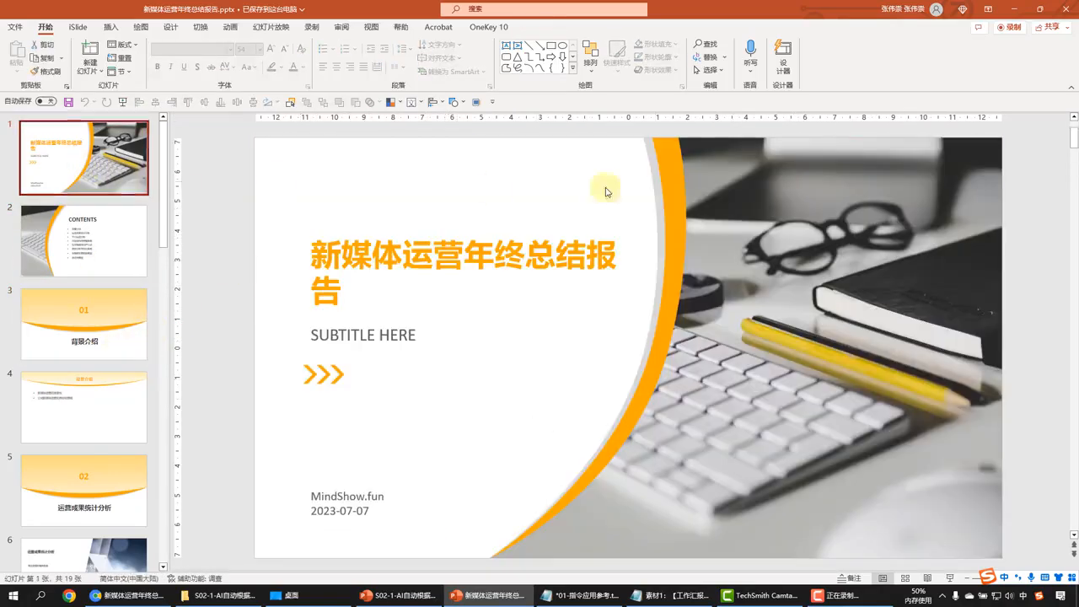
Step: Inspect the cover's background picture in the slide master, and close the master view
left_click_drag(733, 203, 904, 327)
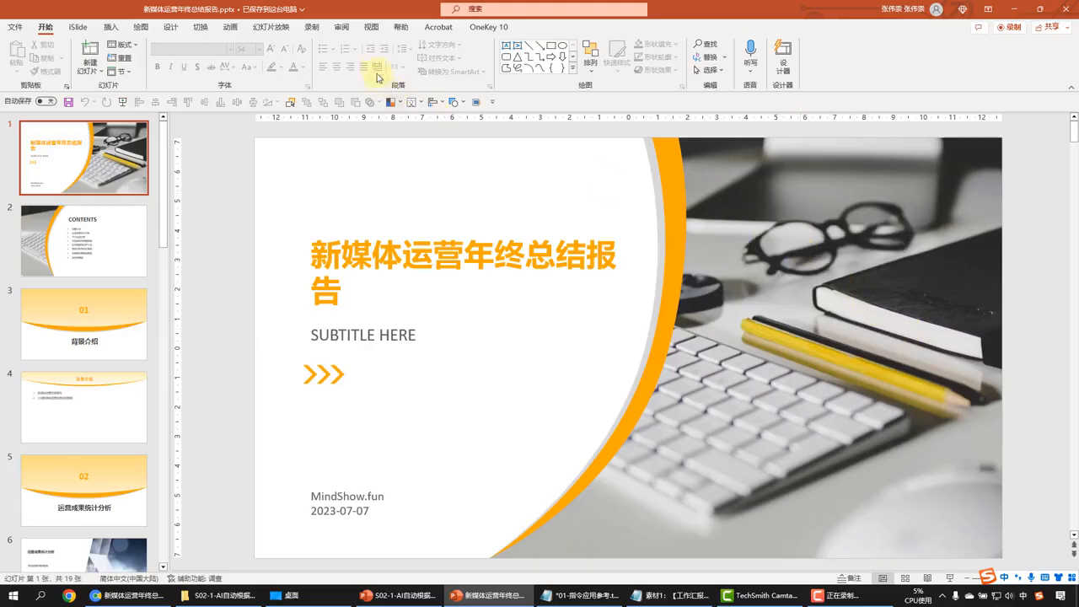
left_click(371, 27)
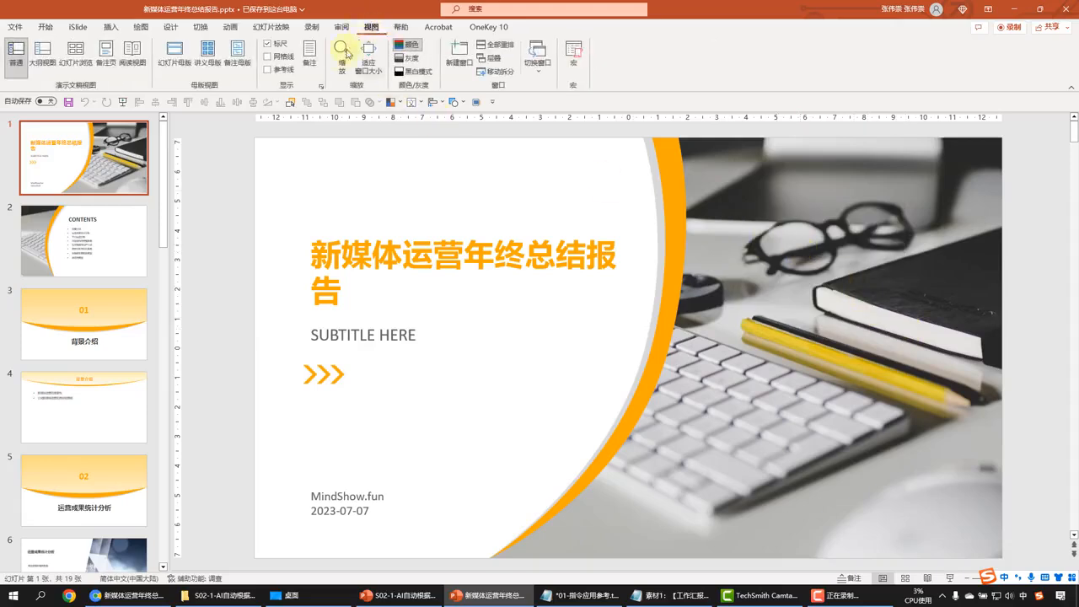
left_click(174, 63)
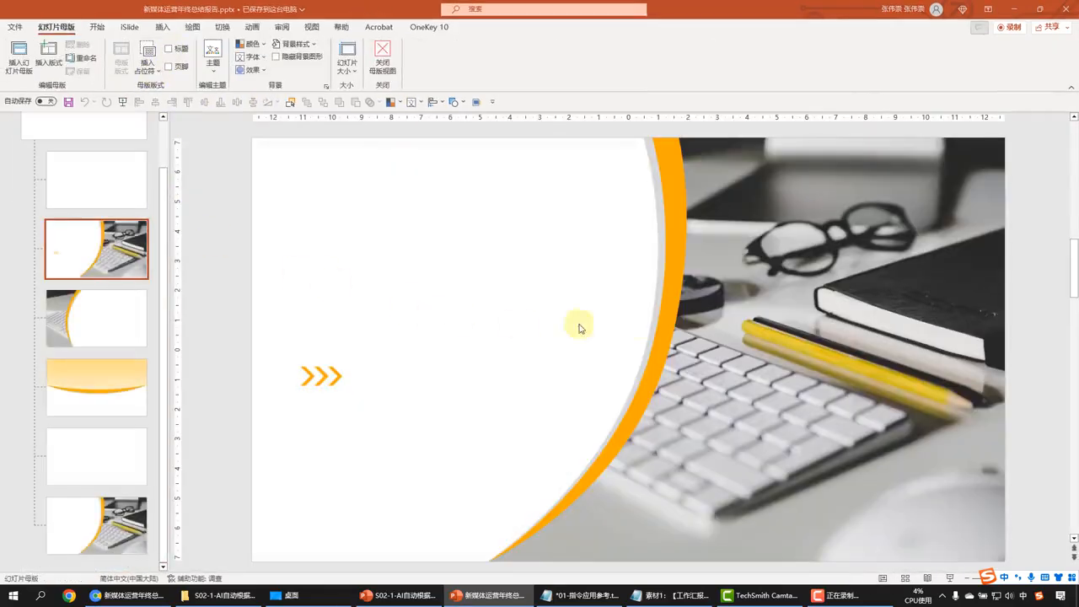
left_click(729, 262)
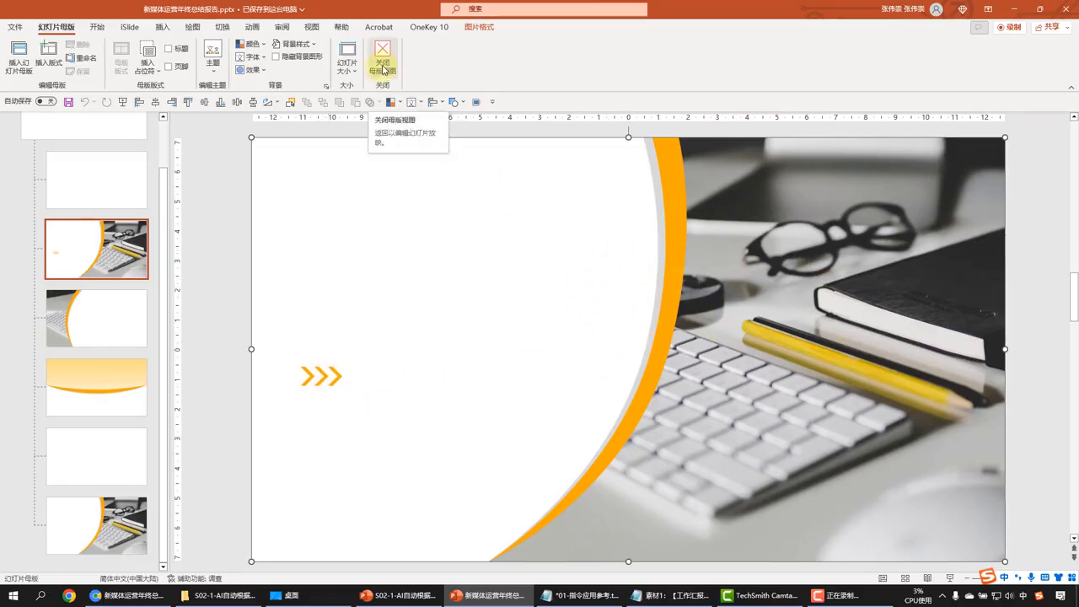
left_click(381, 72)
Step: Examine the separate text boxes for the first two points on slide 6, 运营成果统计分析
scroll(85, 340, "down", 3)
scroll(85, 339, "down", 2)
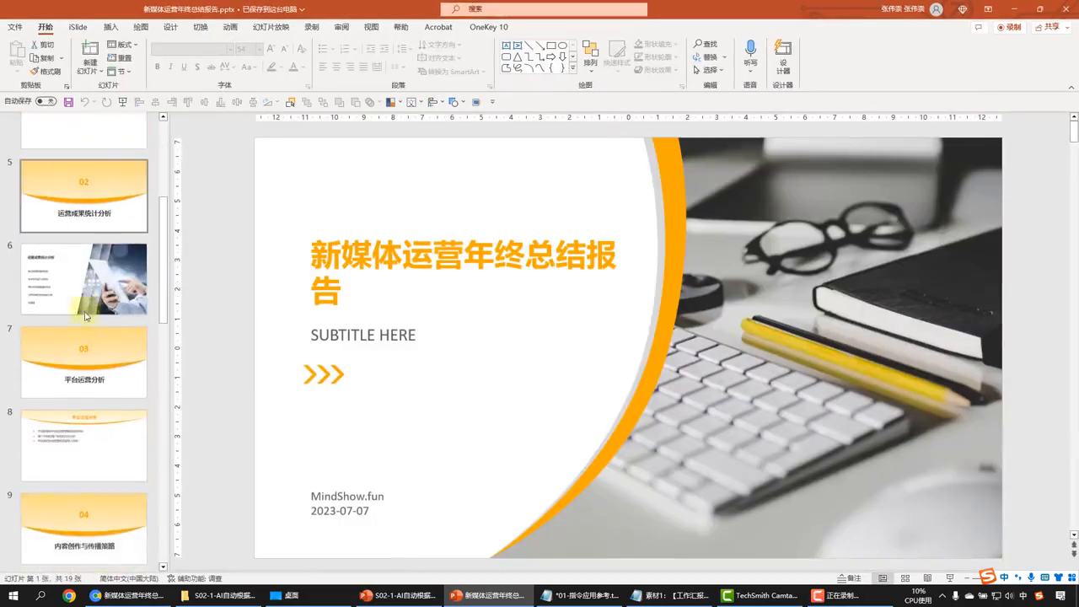
left_click(85, 278)
left_click(372, 297)
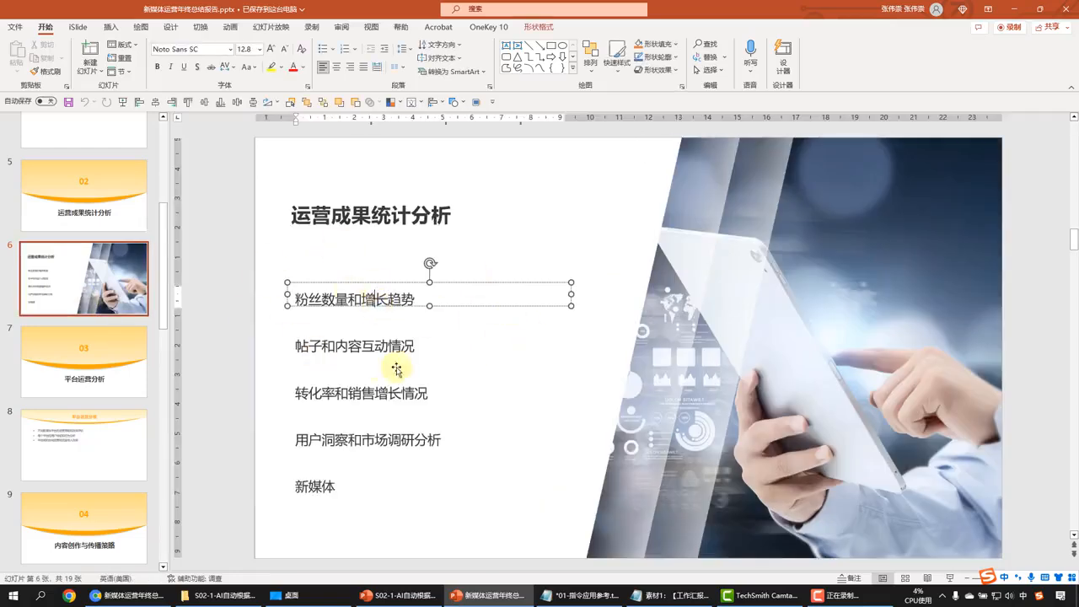
left_click(374, 343)
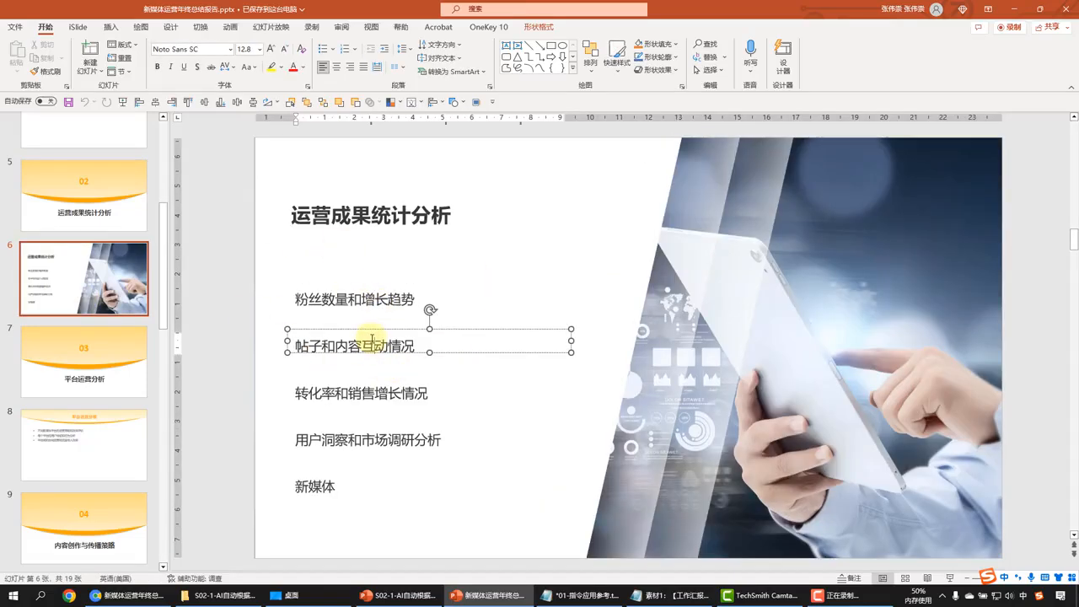
Step: Look through the remaining slides to the THANKS page and show the whole deck in slide sorter view
scroll(103, 416, "down", 6)
scroll(103, 415, "down", 4)
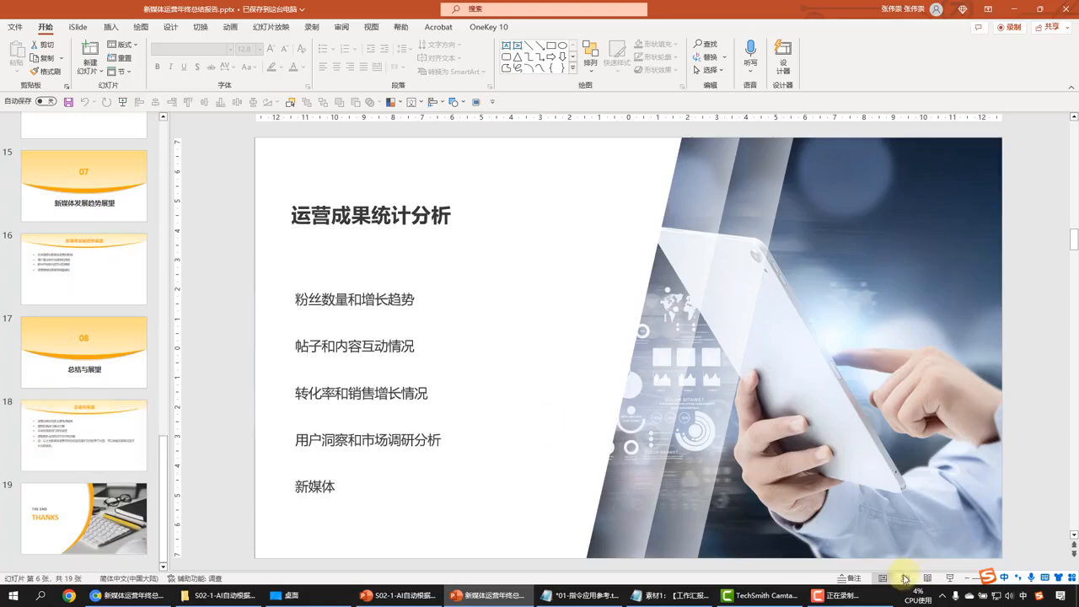
left_click(904, 577)
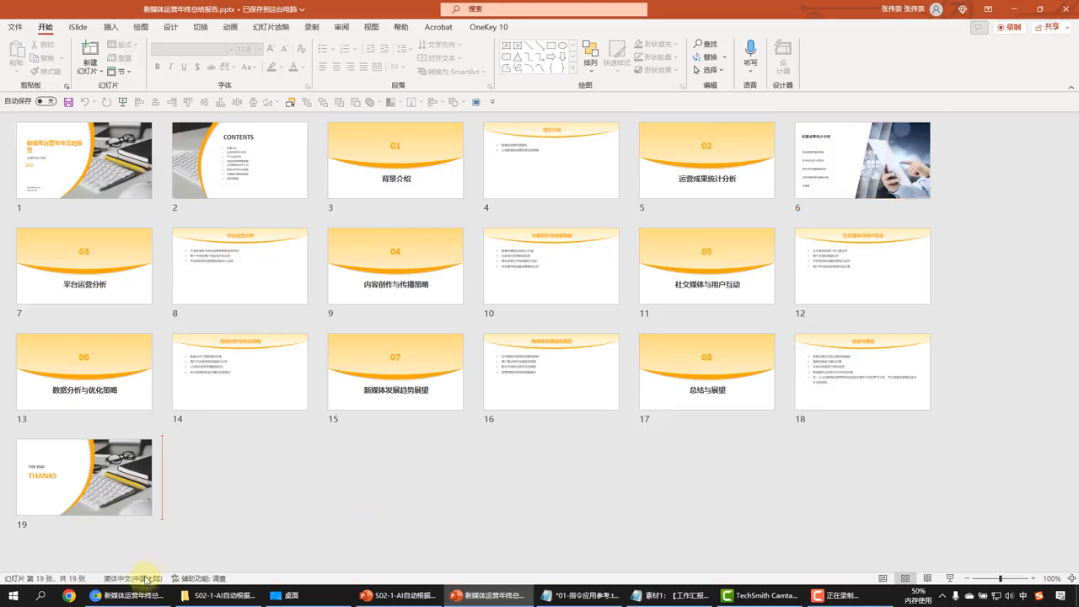
Step: Switch back to MindShow, leave the presentation for the home page, and go to the 讯飞星火 SparkDesk chat
key("alt+Tab")
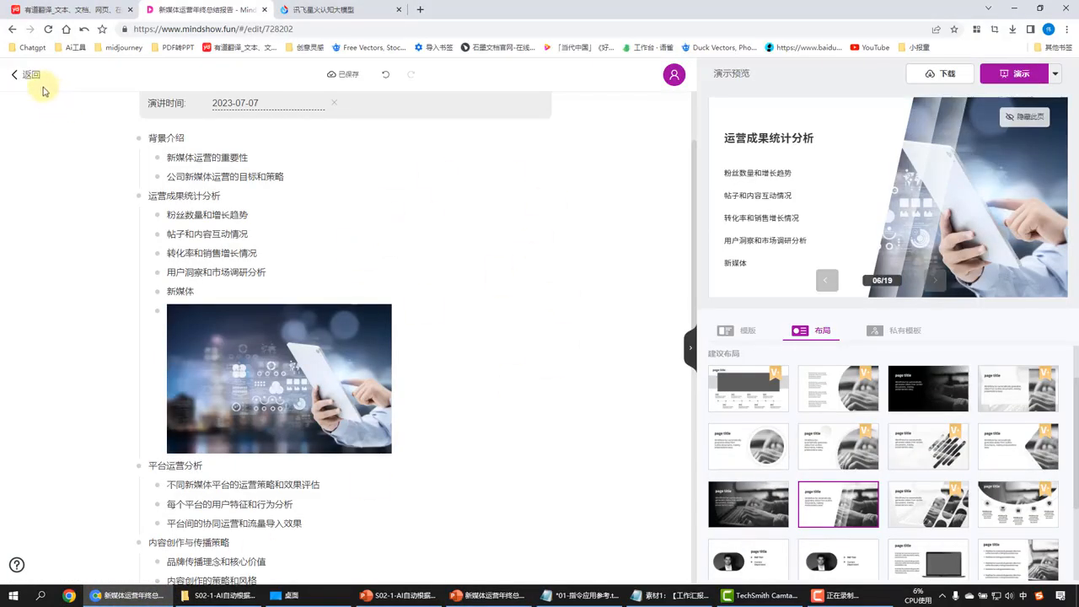
left_click(19, 74)
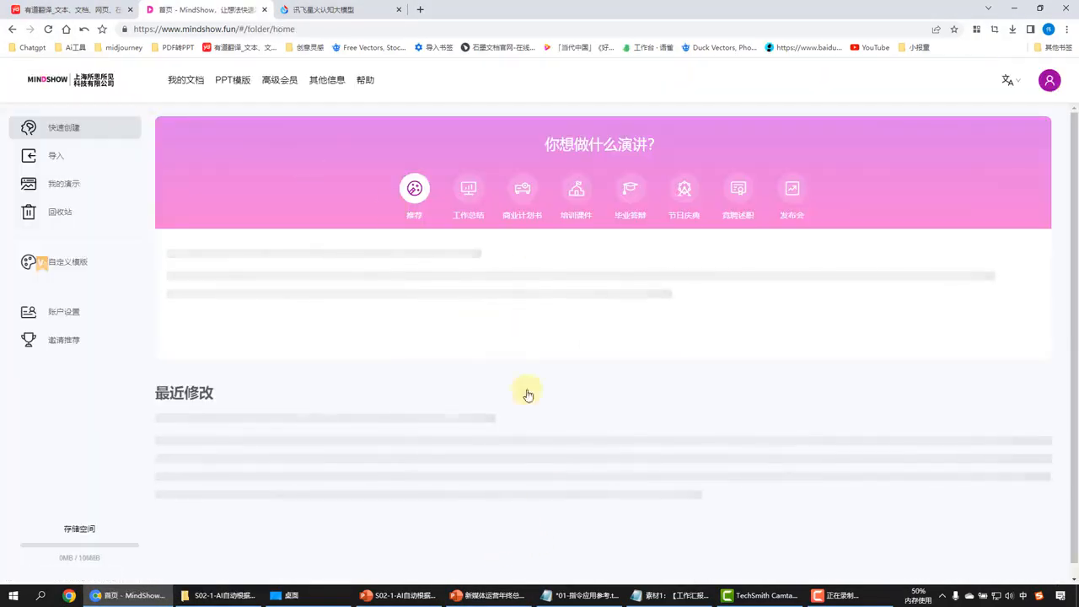
left_click(324, 16)
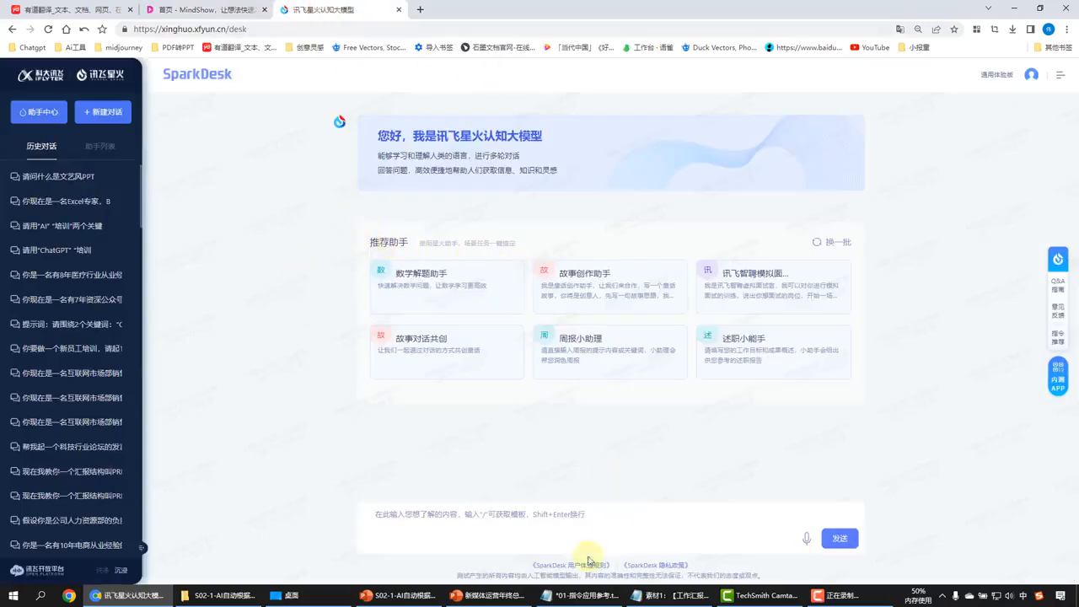
Step: Copy the April new-media work report prompt from the 01-指令应用参考 text file into the SparkDesk message field
left_click(582, 595)
left_click_drag(590, 150, 441, 87)
key("ctrl+c")
left_click(417, 513)
key("ctrl+v")
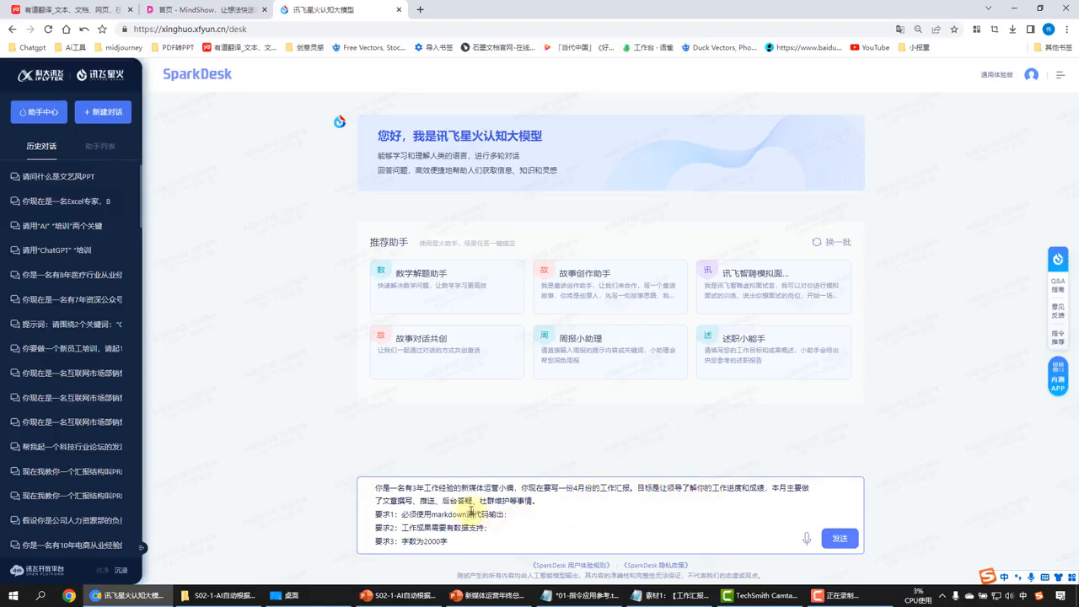
Step: Check the prompt's markdown source code requirement and send the prompt to SparkDesk
left_click_drag(409, 510, 421, 506)
left_click(420, 512)
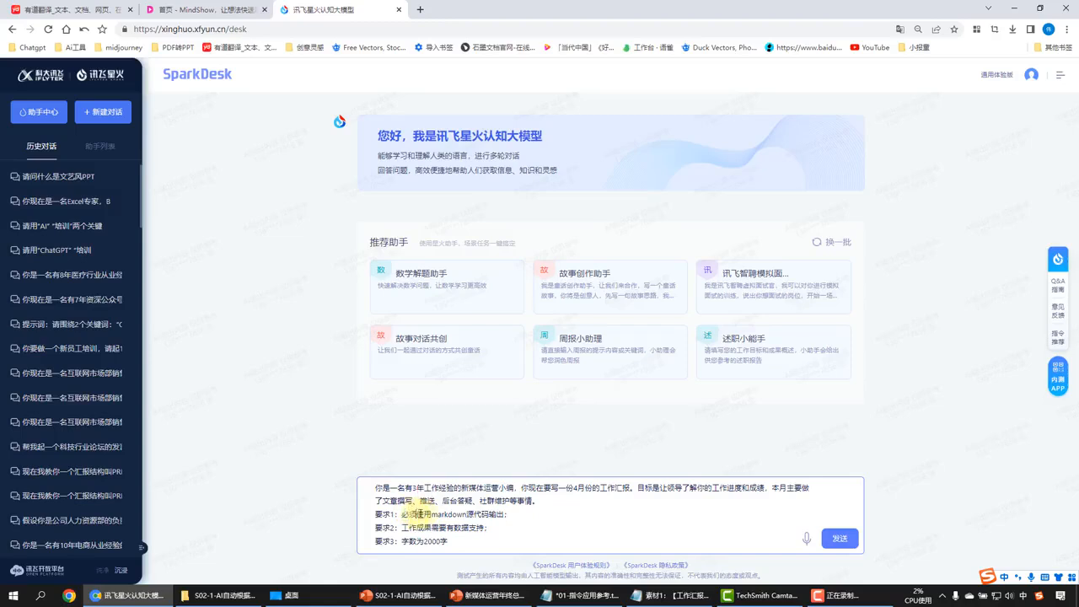
left_click(492, 516)
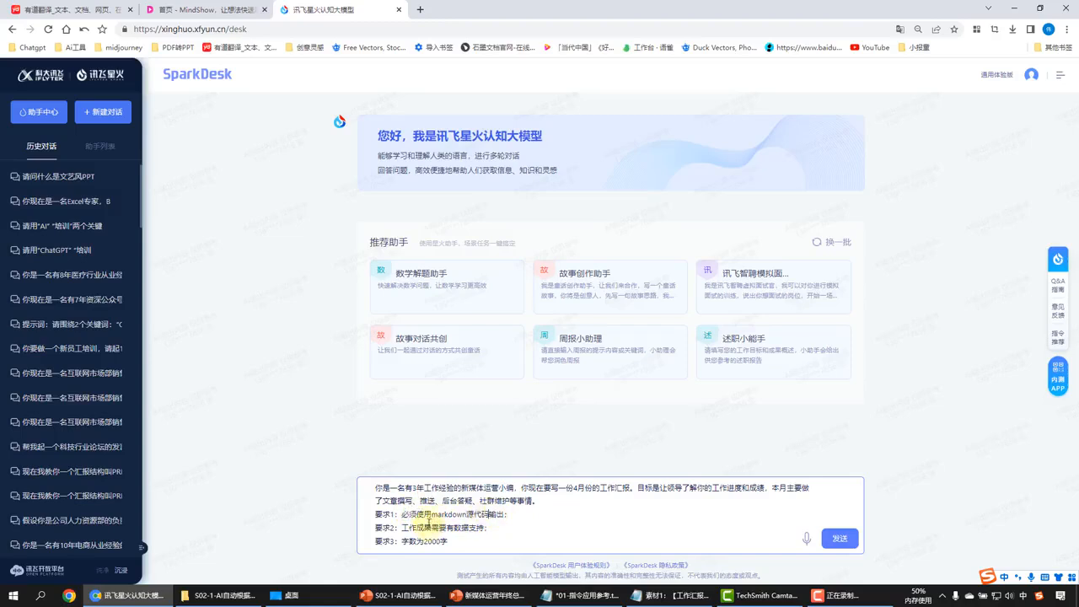
left_click(839, 541)
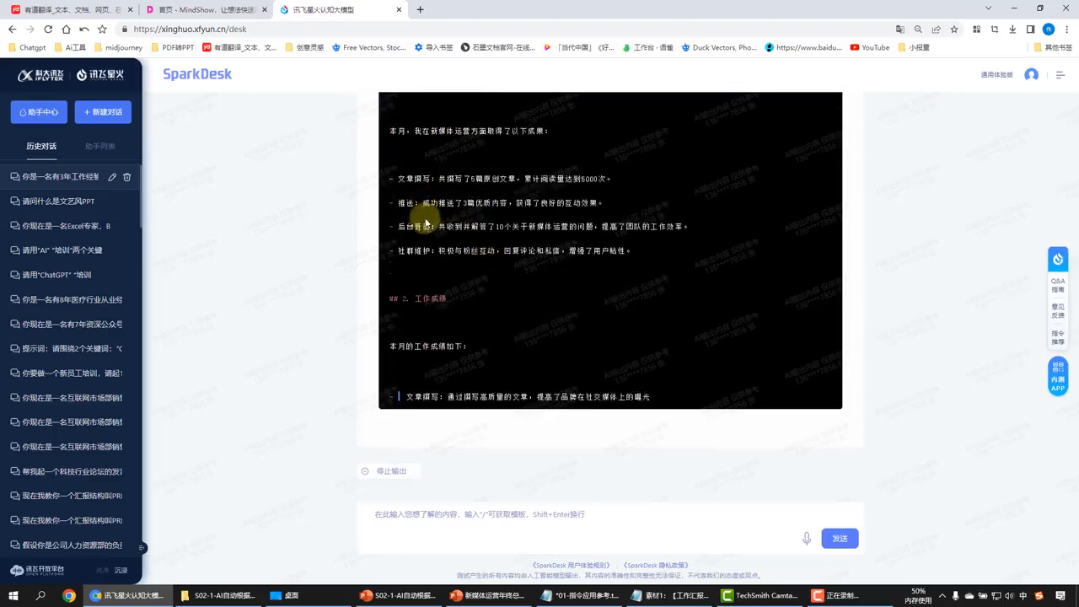
Step: Review the generated April new-media report from its beginning and copy its markdown code
scroll(421, 154, "up", 2)
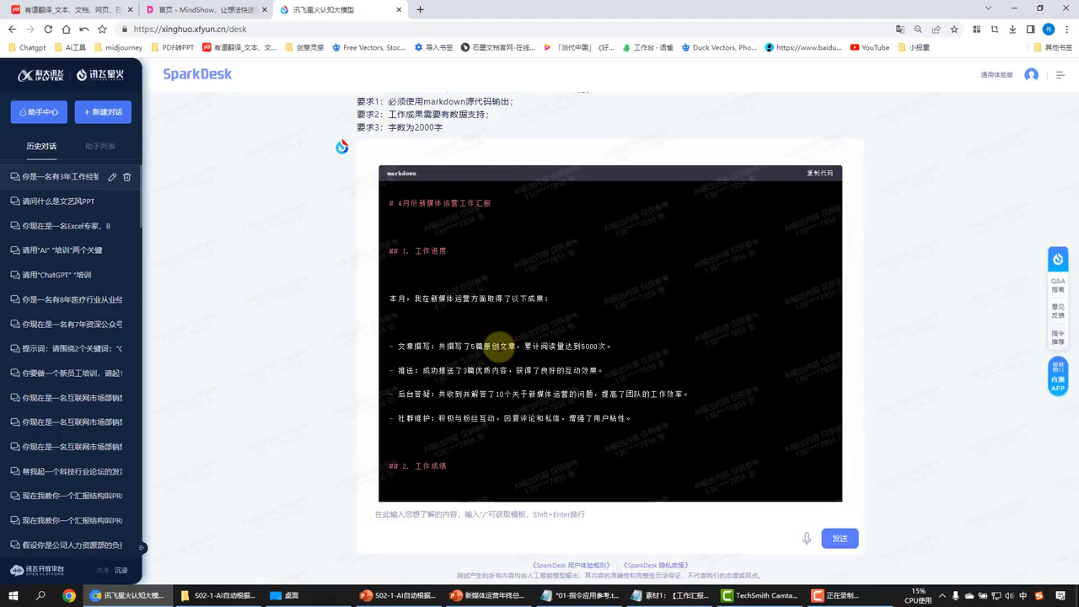
scroll(556, 354, "up", 5)
scroll(579, 341, "up", 5)
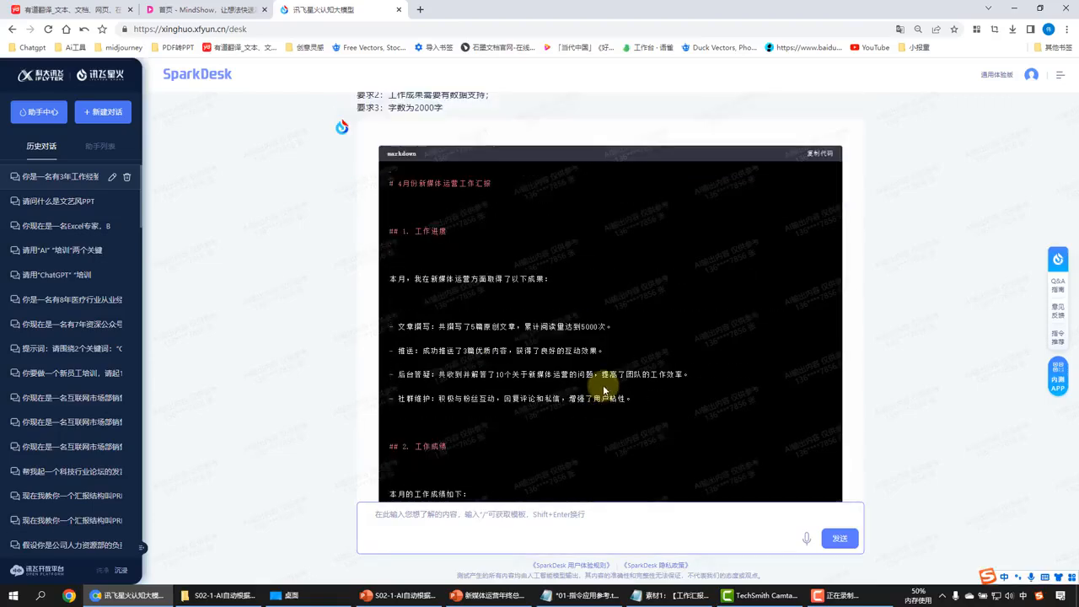
scroll(503, 254, "up", 1)
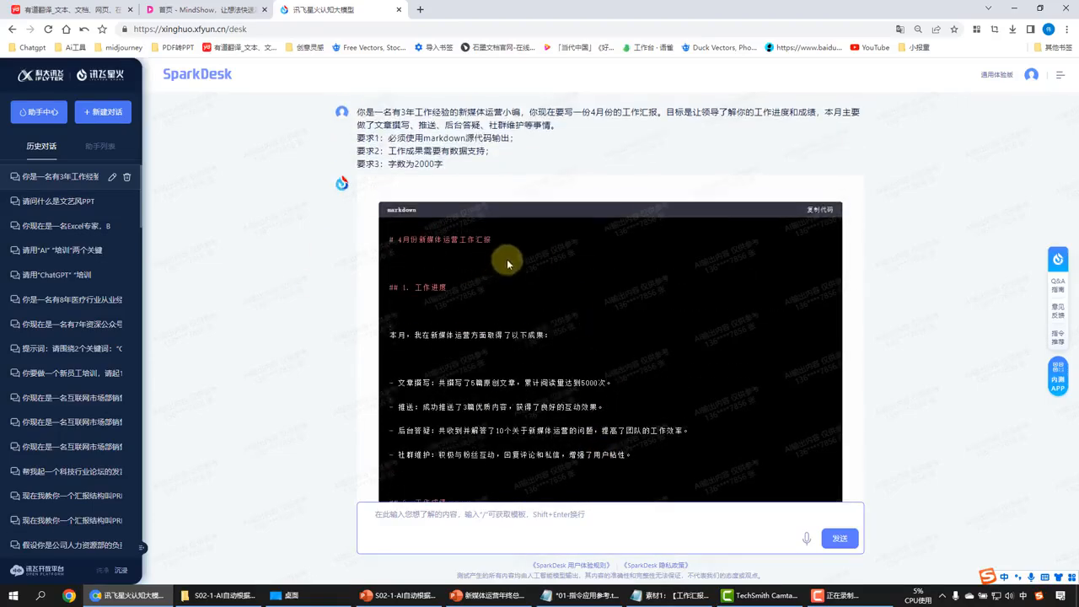
left_click(820, 215)
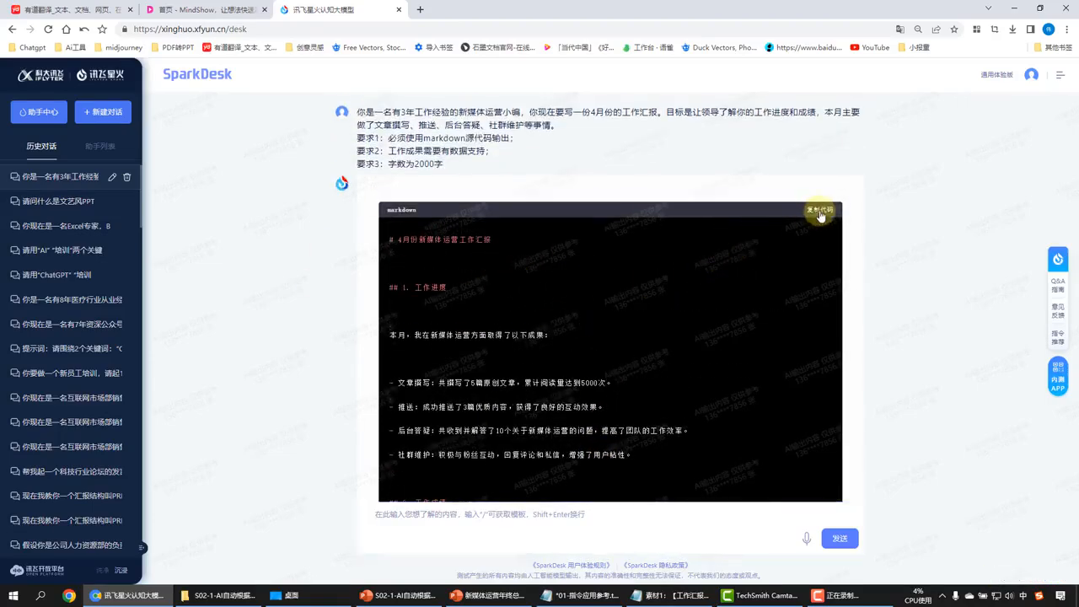
Step: Switch to MindShow, open the import page for Markdown, and paste the copied report into the content field
left_click(179, 11)
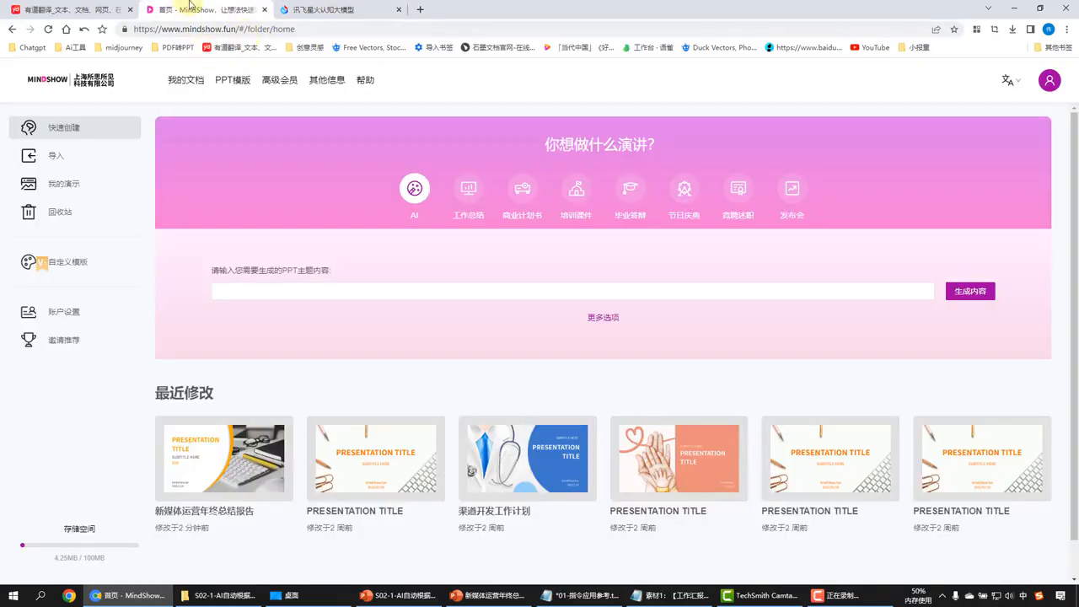
left_click(77, 158)
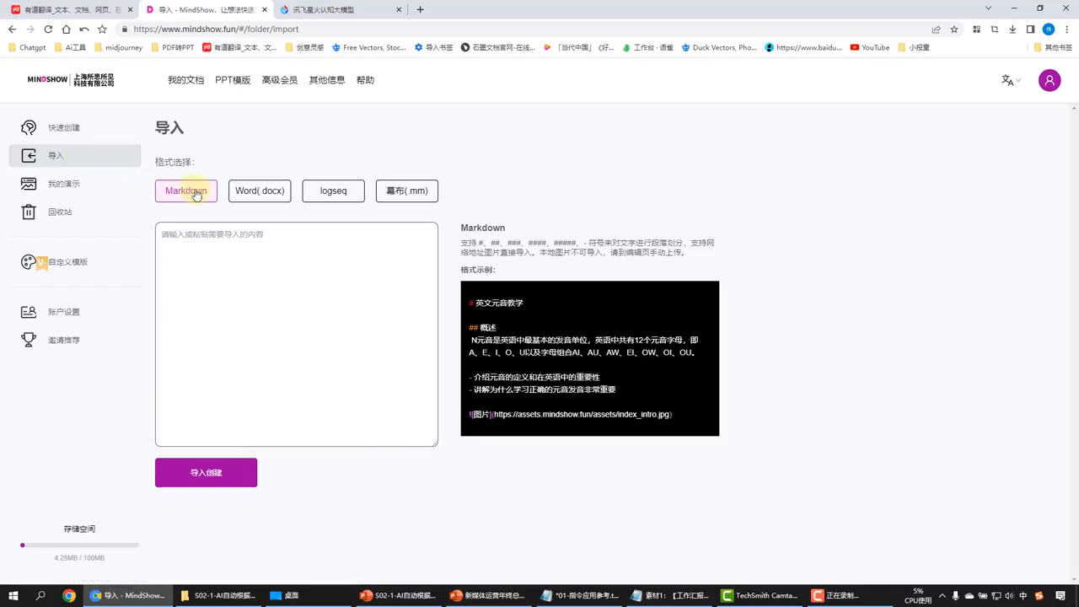
left_click(224, 245)
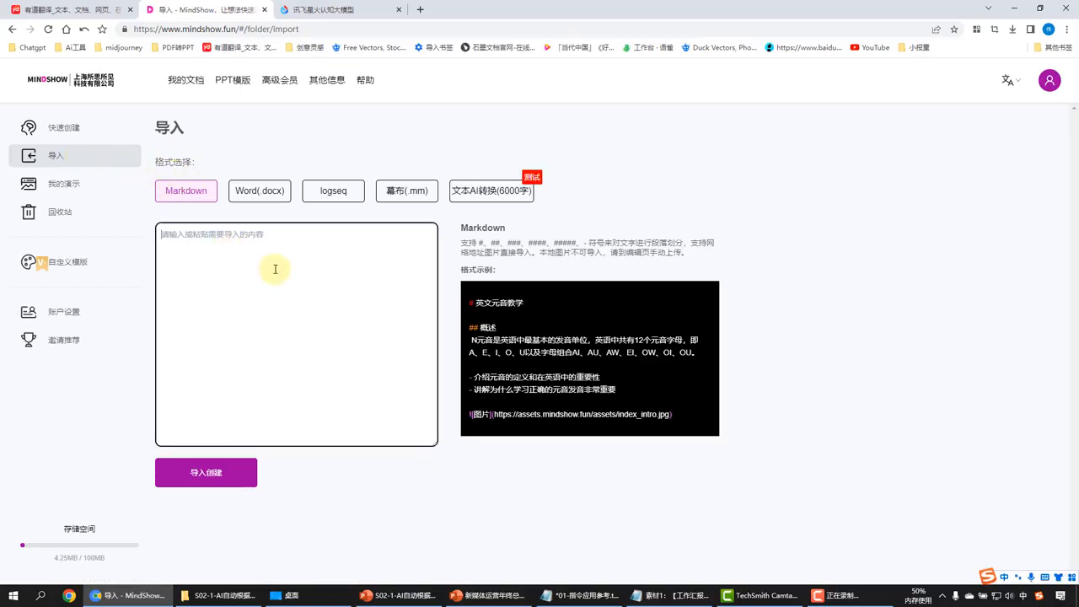
key("ctrl+v")
scroll(263, 275, "down", 5)
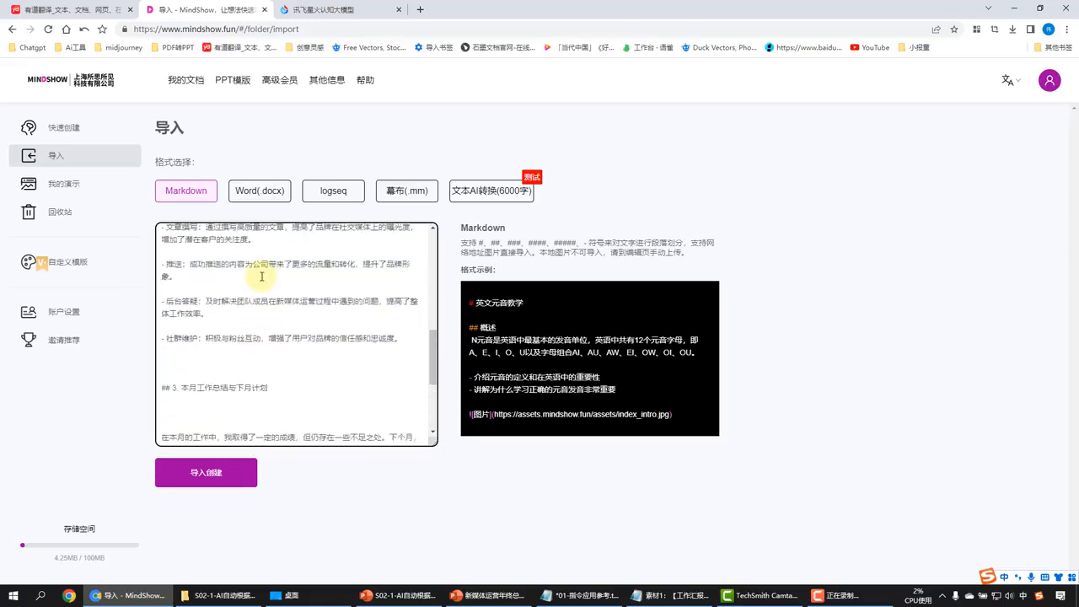
scroll(262, 277, "up", 5)
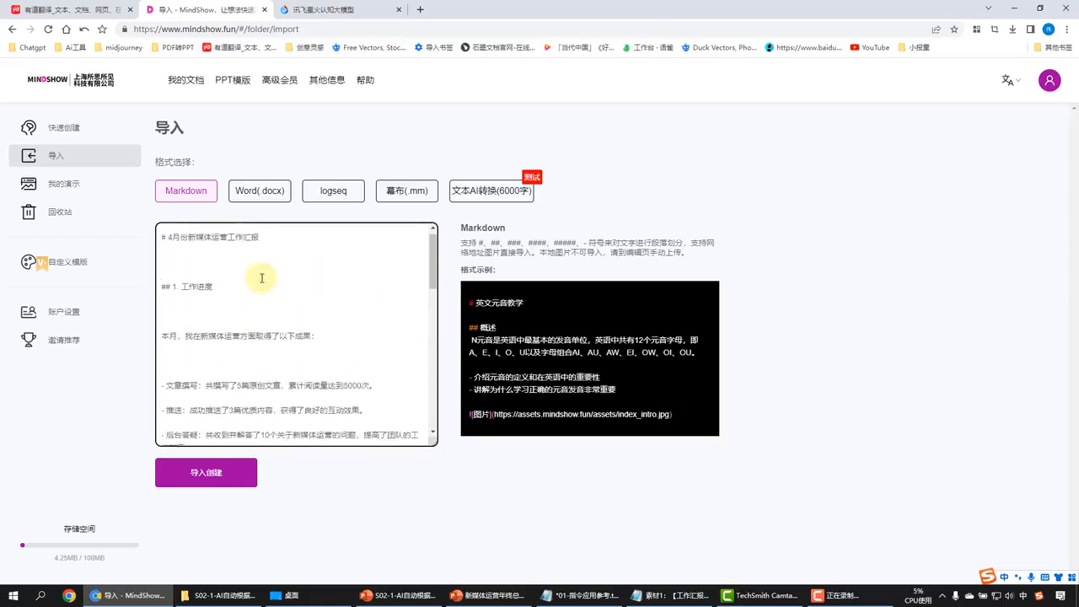
Step: Check the # and ## heading markers in the pasted report and create the presentation from it
left_click_drag(161, 248, 167, 249)
left_click(174, 256)
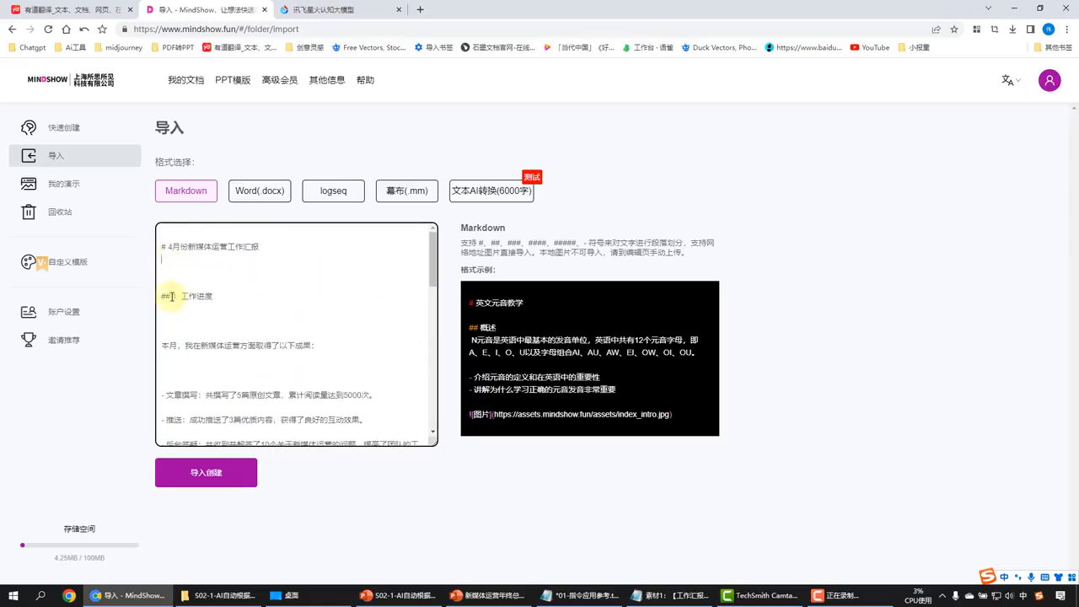
left_click(169, 306)
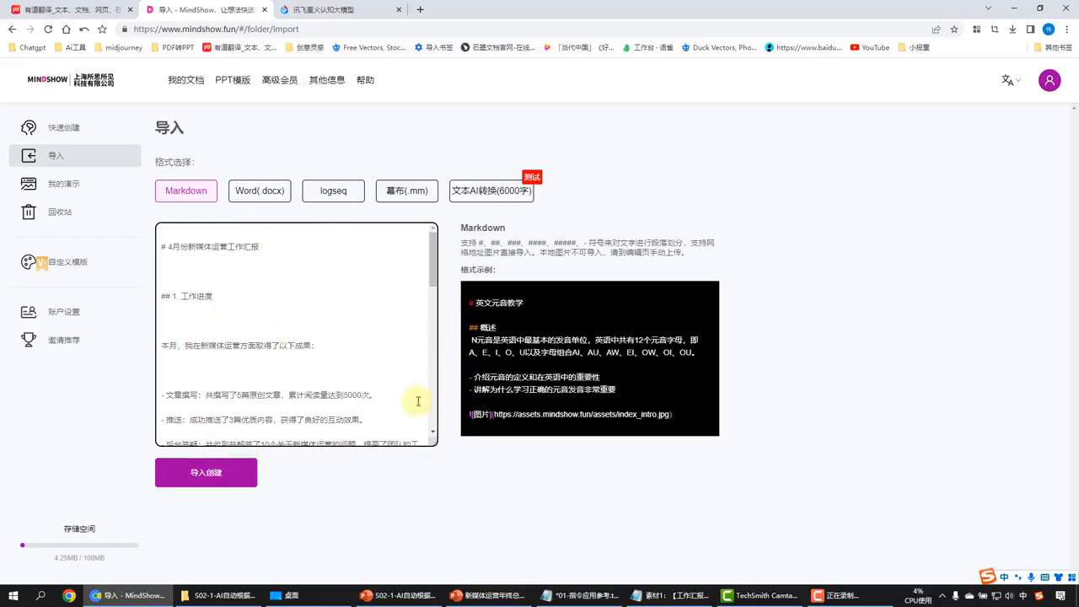
left_click(224, 477)
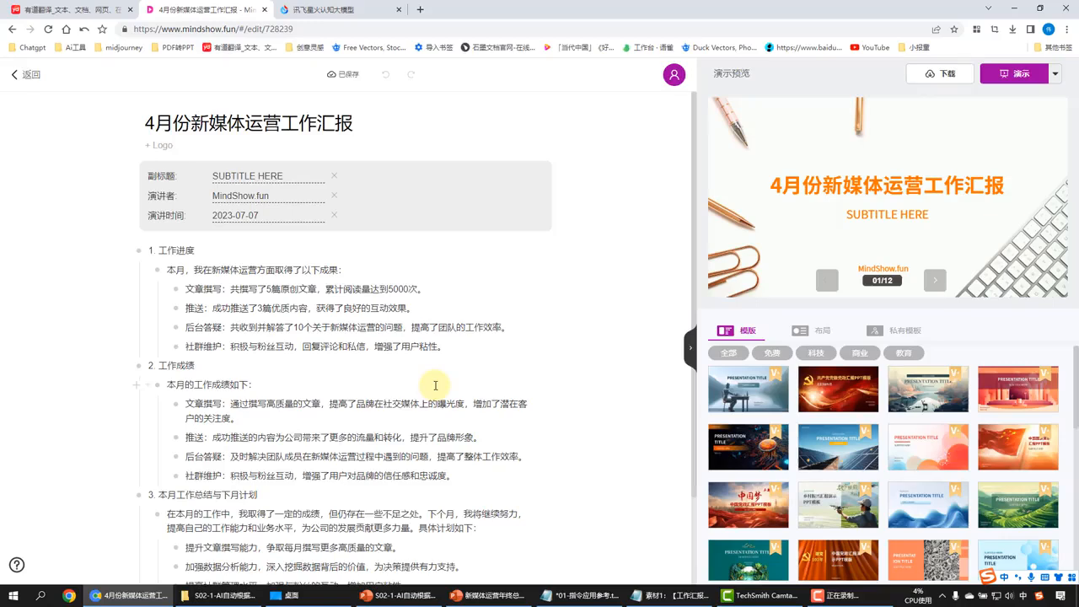
Step: Page through the preview of the April report presentation up to the 2. 工作成绩 content slide
left_click(932, 283)
left_click(932, 285)
left_click(931, 285)
left_click(932, 285)
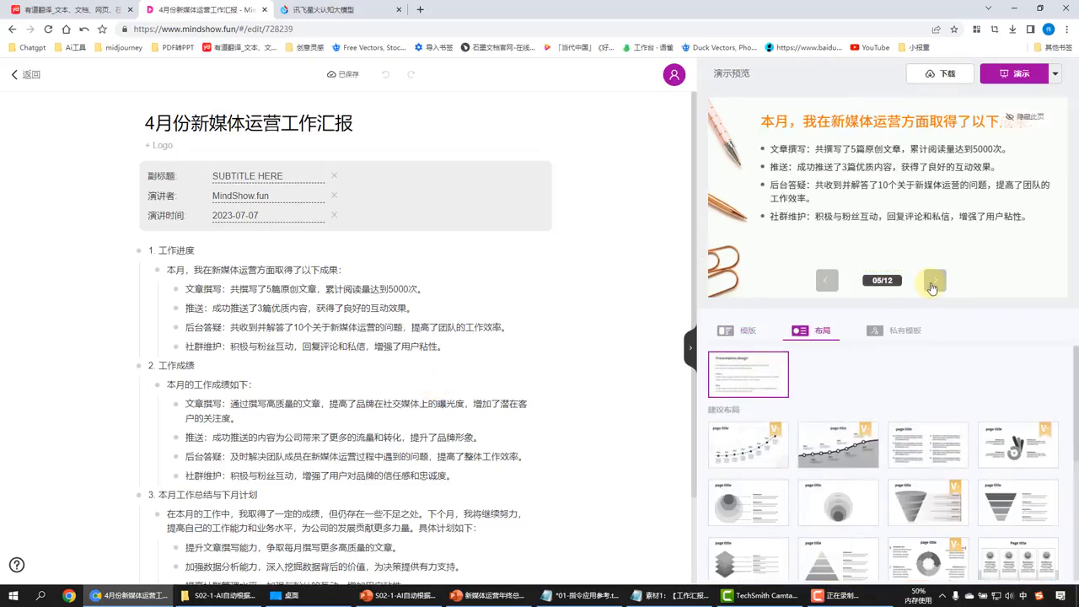
left_click(934, 284)
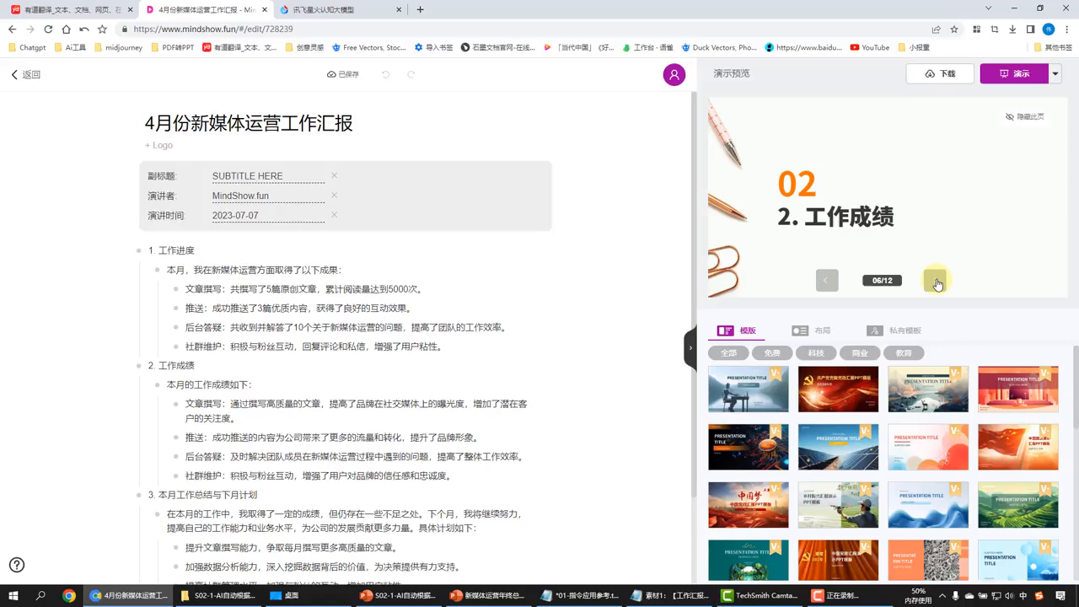
left_click(935, 283)
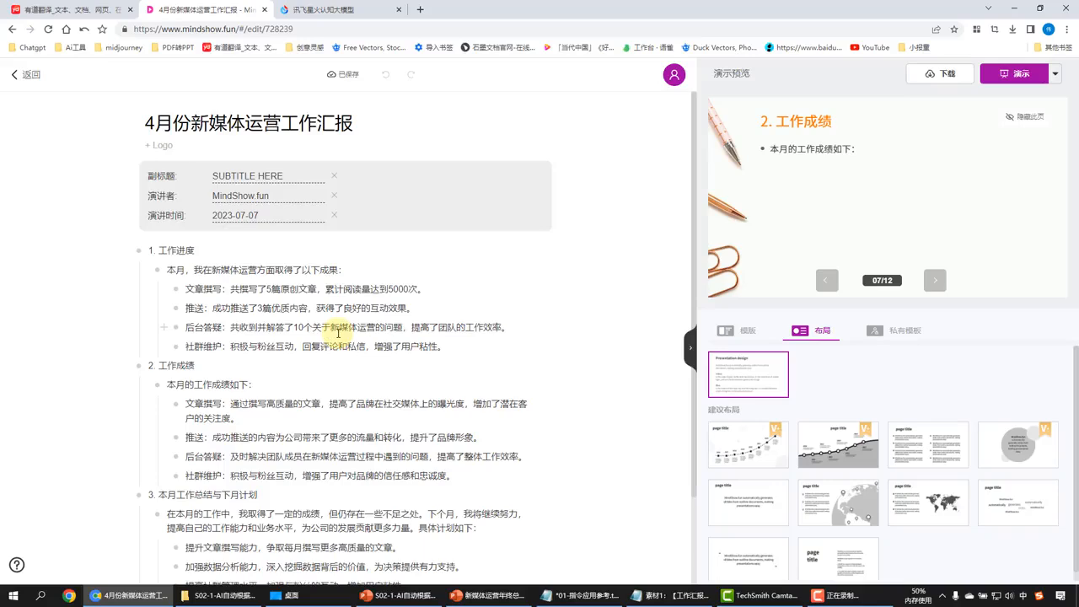
Step: Glance back at the SparkDesk report, return to MindShow, and leave the presentation for the home page
left_click(325, 9)
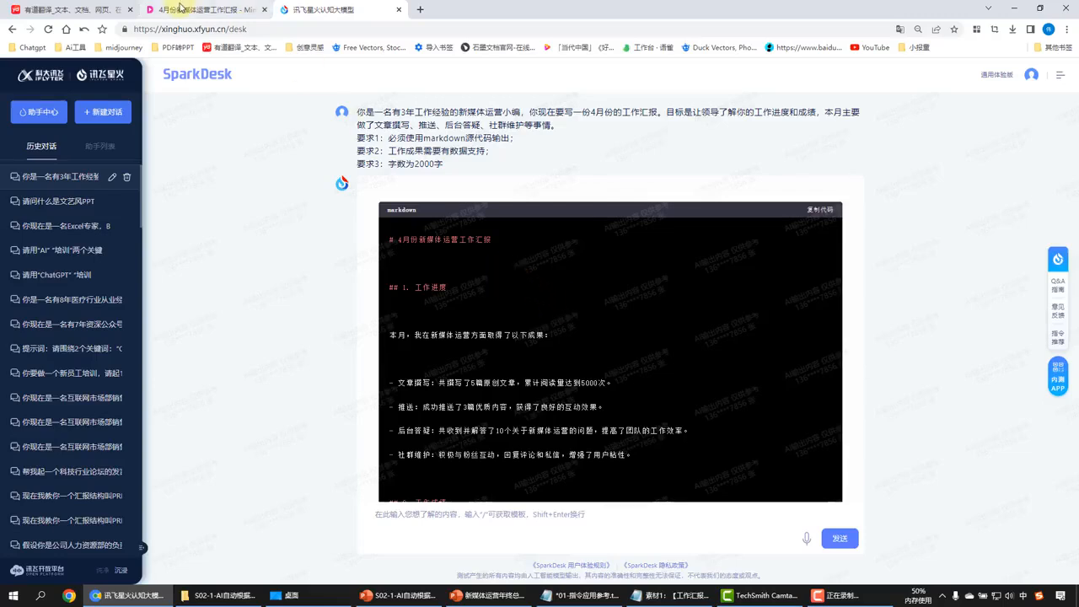
left_click(183, 9)
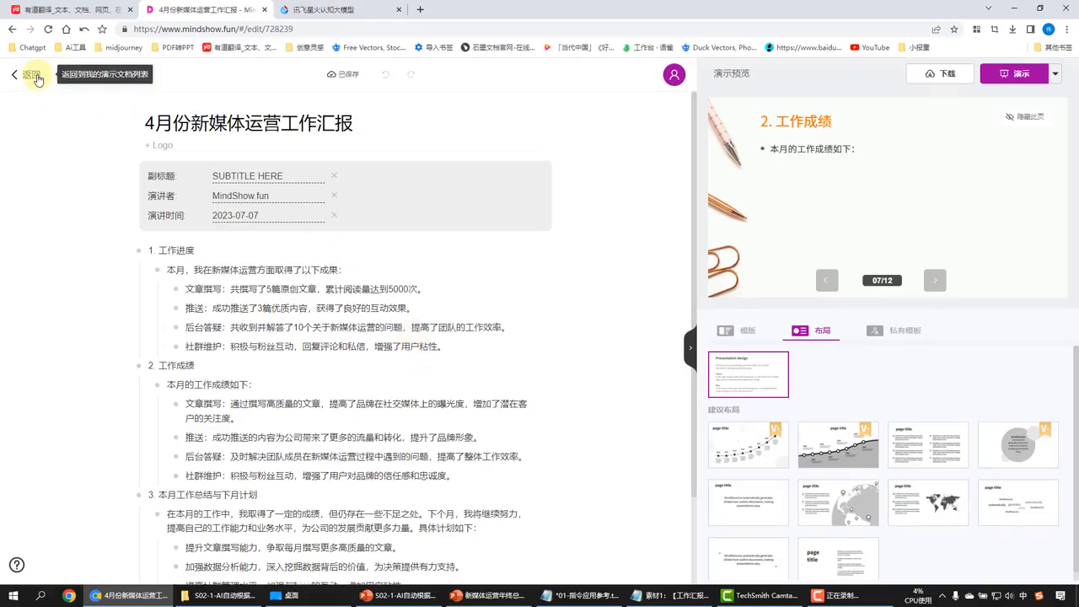
left_click(36, 79)
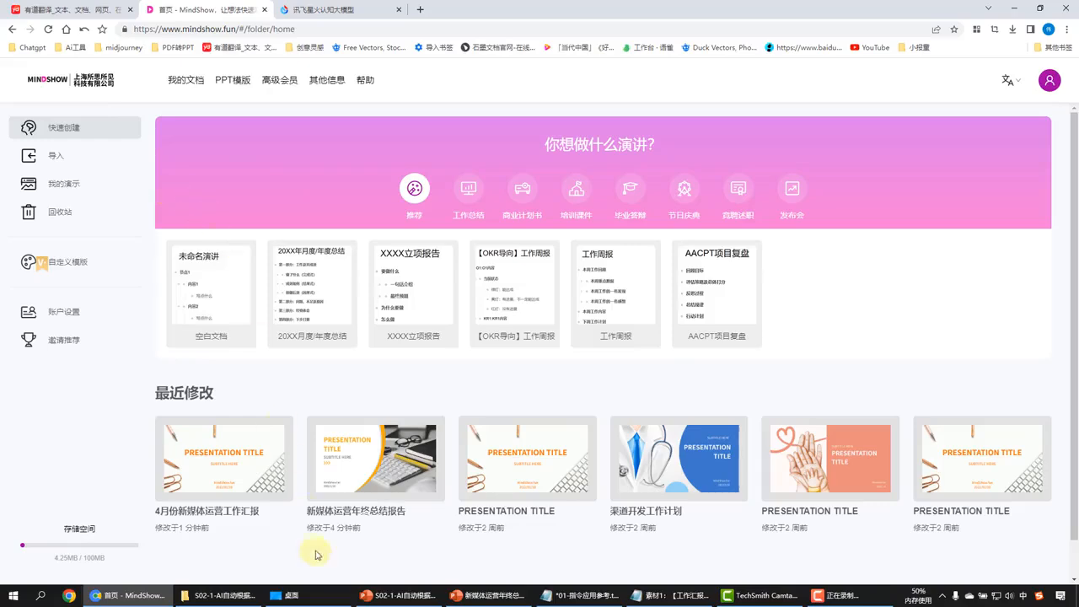
Step: Open 01-素材1-新能源.doc from the course folder in a maximized Word window and show its outline view
left_click(240, 595)
left_click(845, 242)
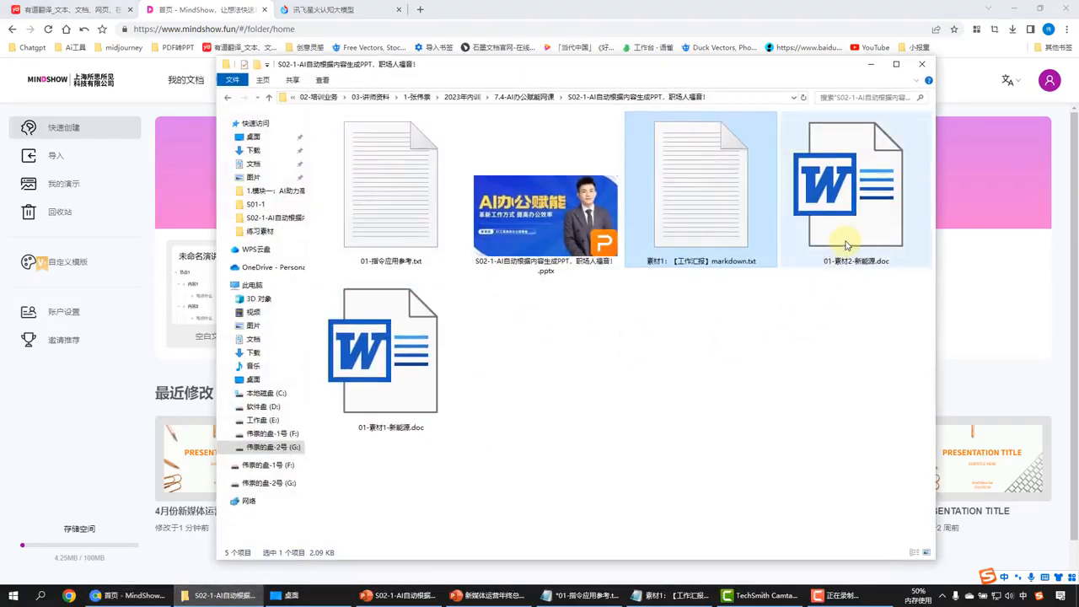
left_click(405, 405)
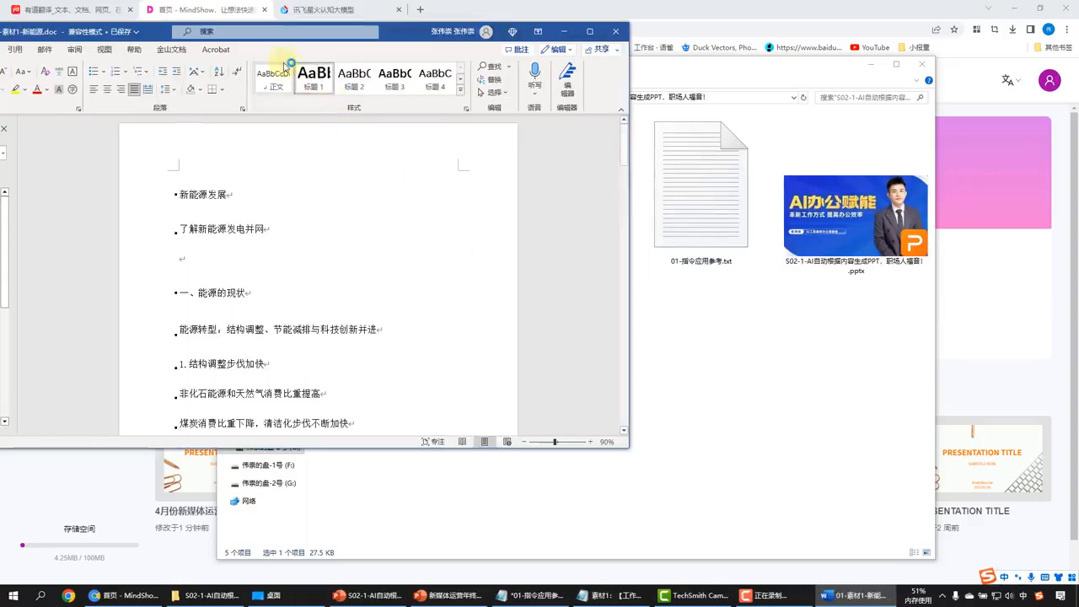
double_click(401, 32)
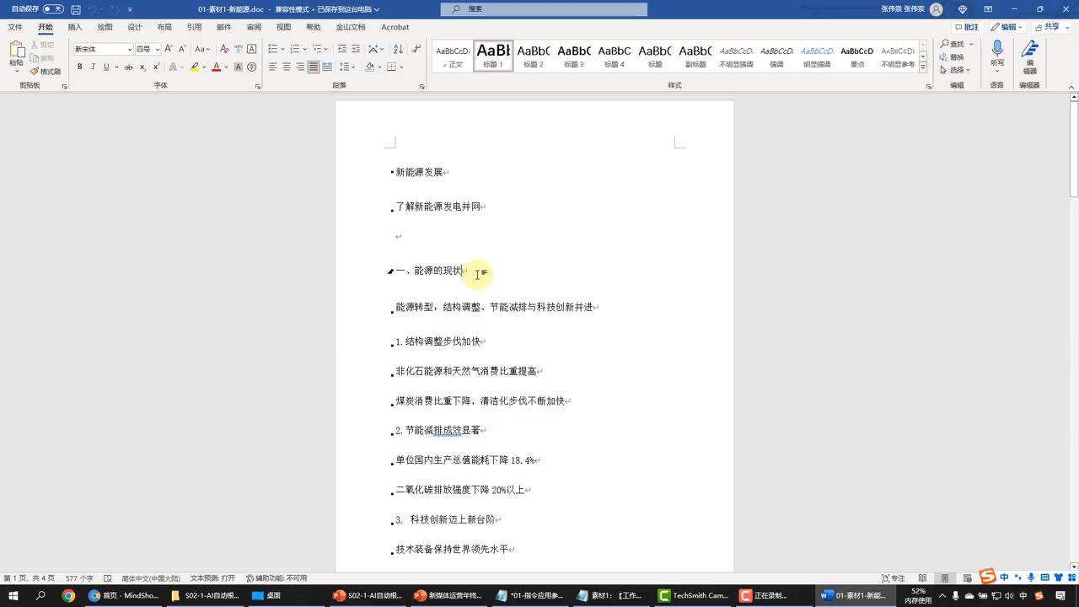
left_click(283, 27)
left_click(118, 44)
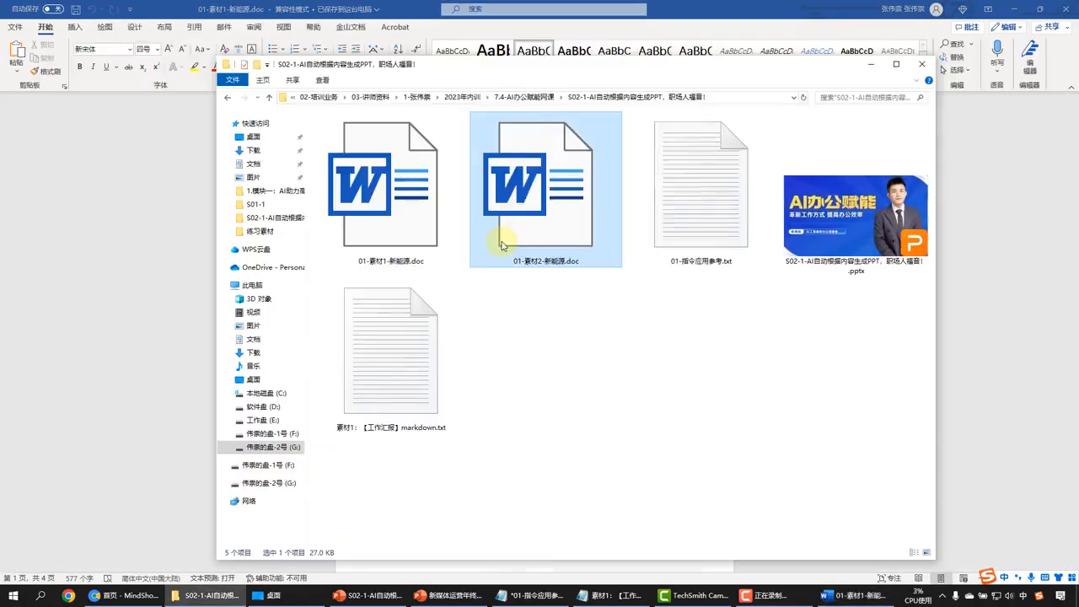
Step: Open 01-素材2-新能源.doc from the course folder with Word
right_click(499, 202)
mouse_move(607, 323)
left_click(712, 339)
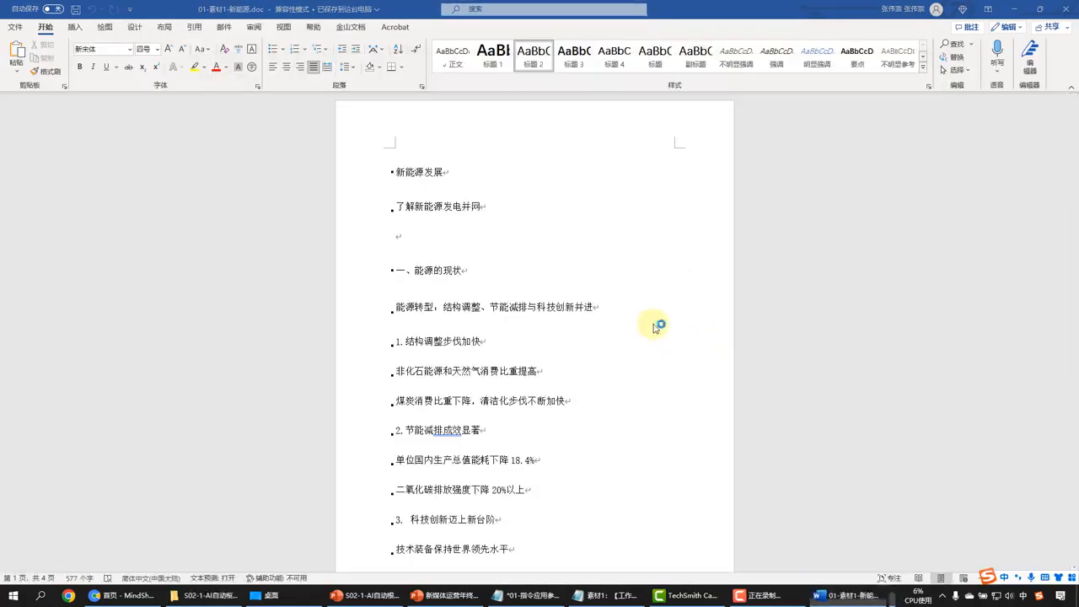
Step: Switch to 01-素材1-新能源.doc, show it in outline view, and check the outline levels of its first headings
mouse_move(792, 600)
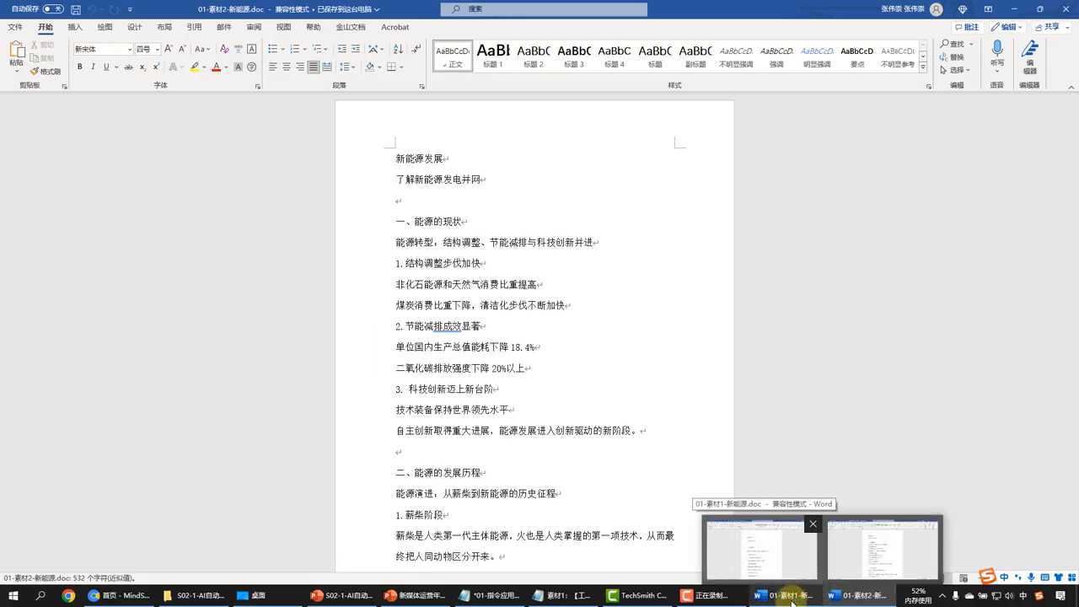
left_click(793, 602)
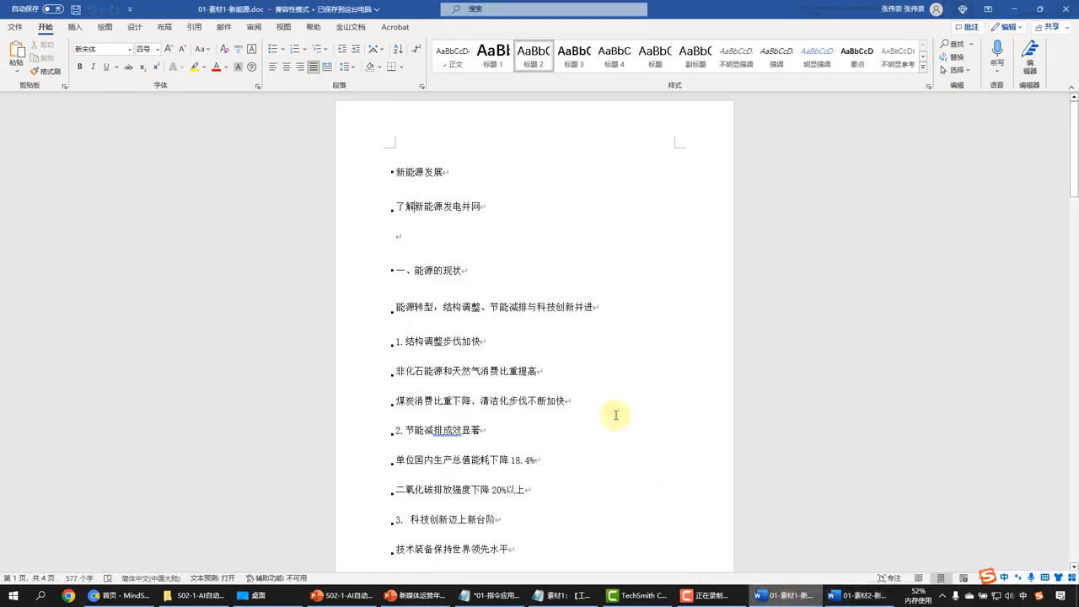
left_click(284, 29)
left_click(118, 52)
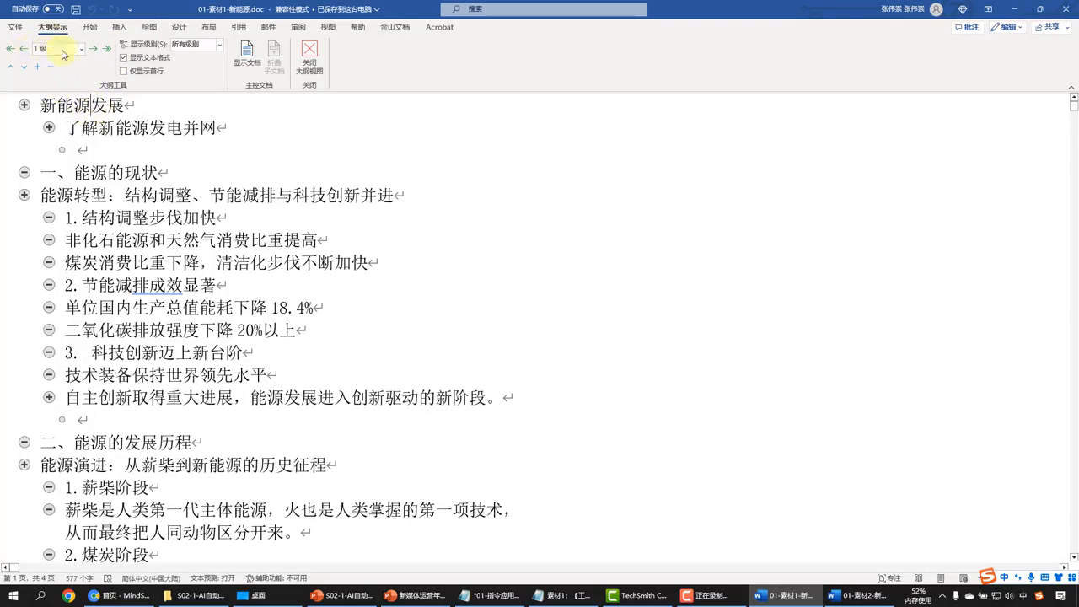
left_click(133, 127)
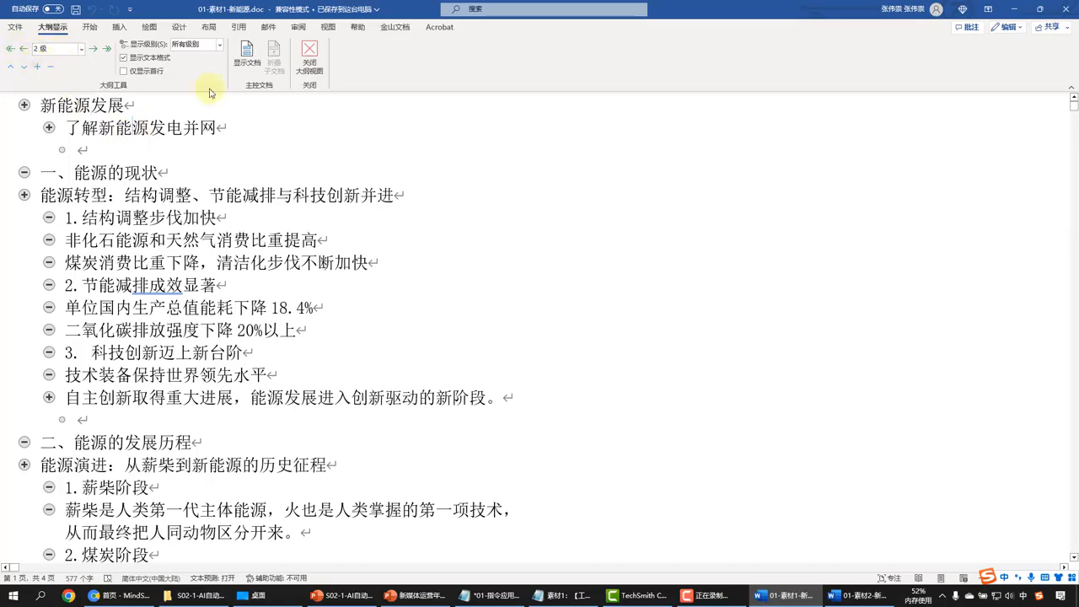
Step: Switch to 01-素材2-新能源.doc, show it in outline view, and check the outline level of its text
left_click(856, 595)
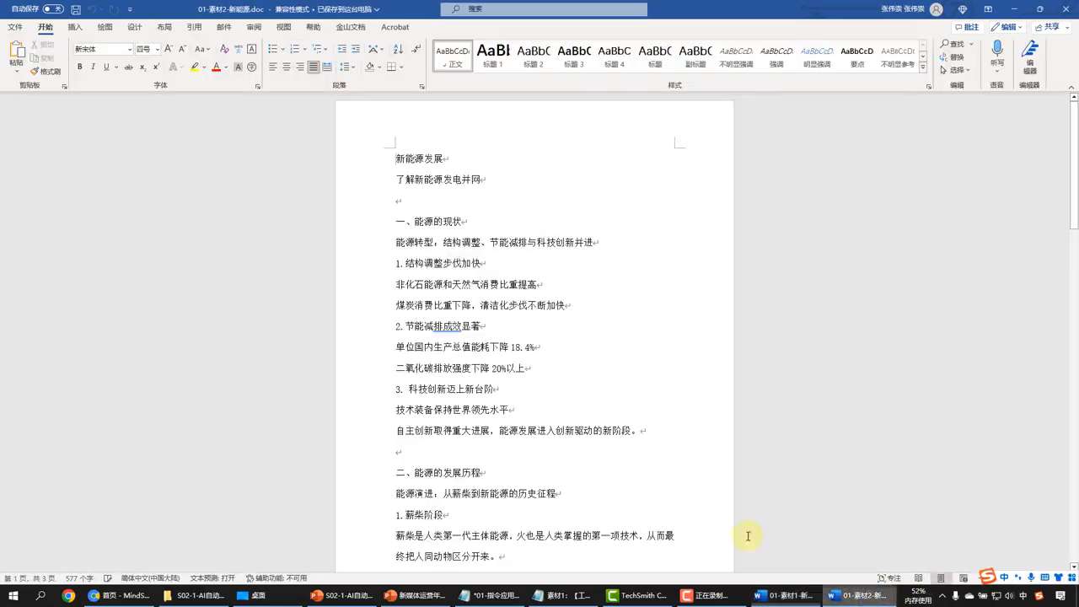
left_click(286, 34)
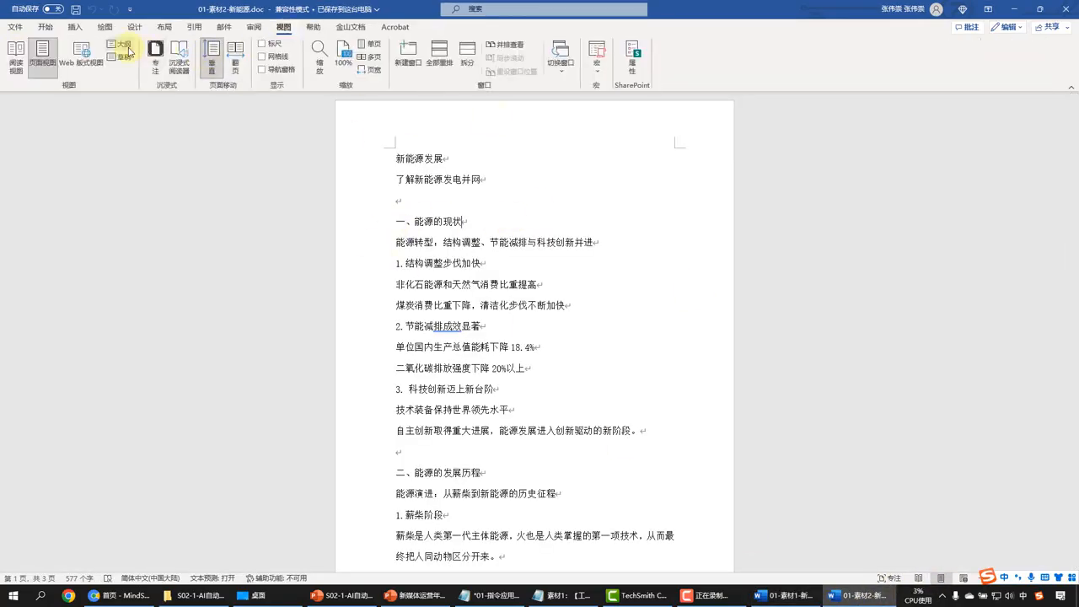
left_click(122, 49)
left_click(116, 141)
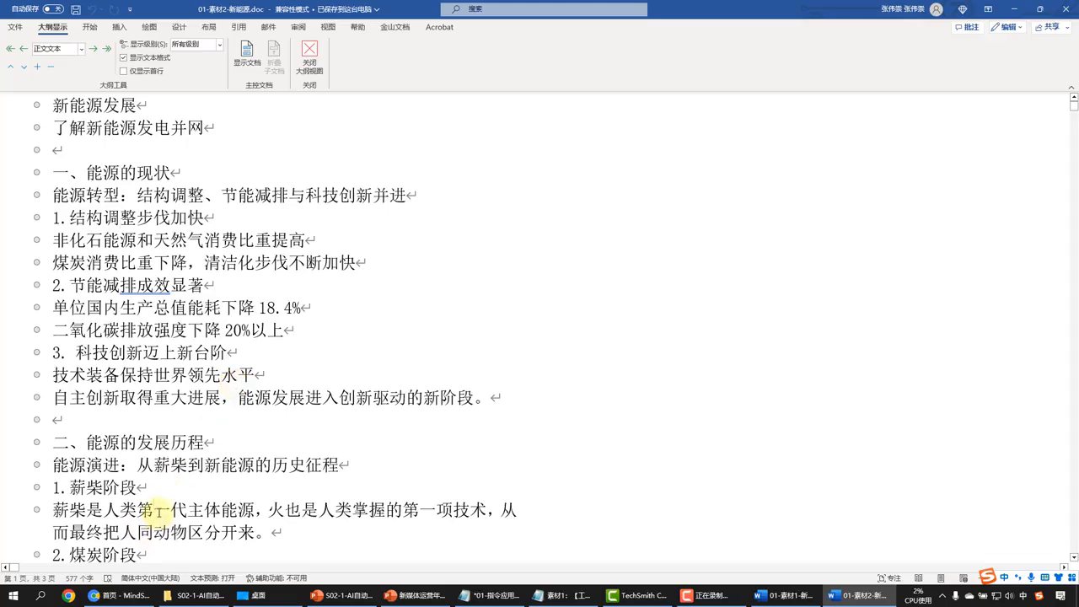
Step: Switch to MindShow and import 01-素材1-新能源.docx in the Word(.docx) format as a presentation
left_click(122, 595)
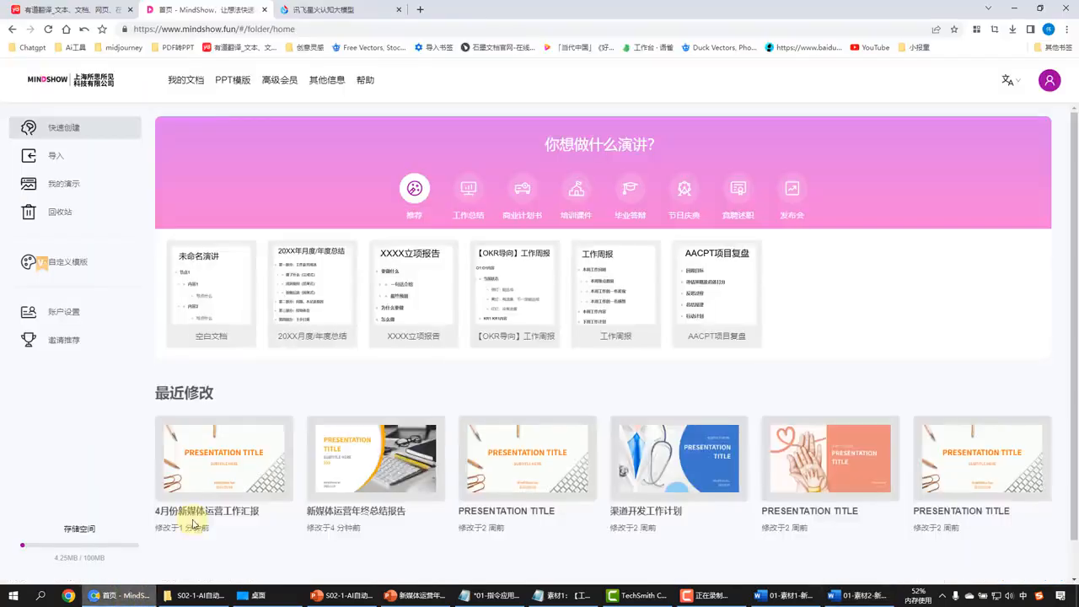
left_click(99, 158)
left_click(254, 195)
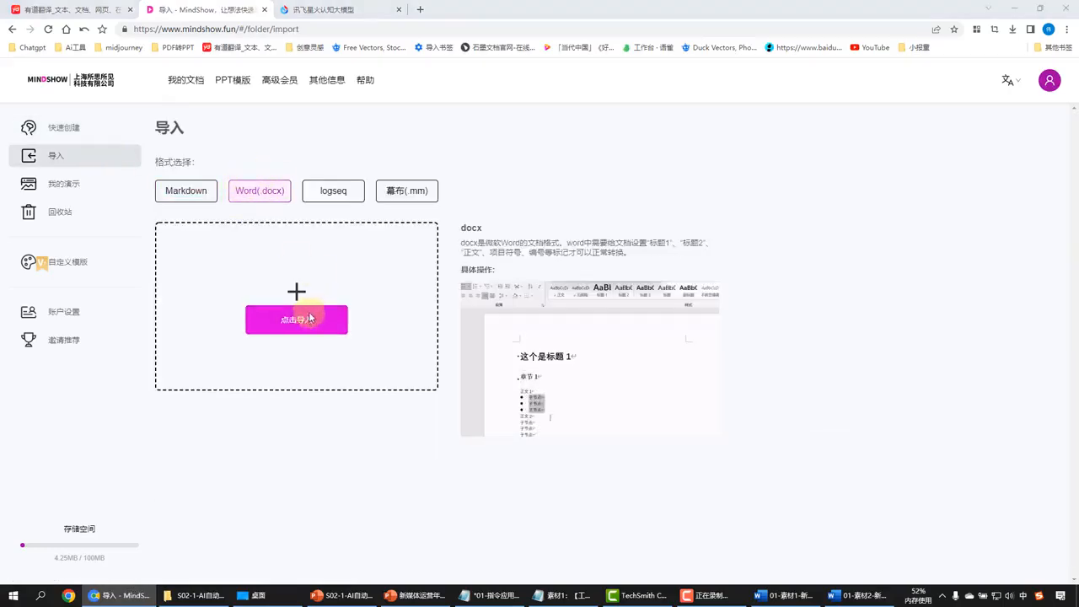
left_click(309, 312)
left_click(196, 177)
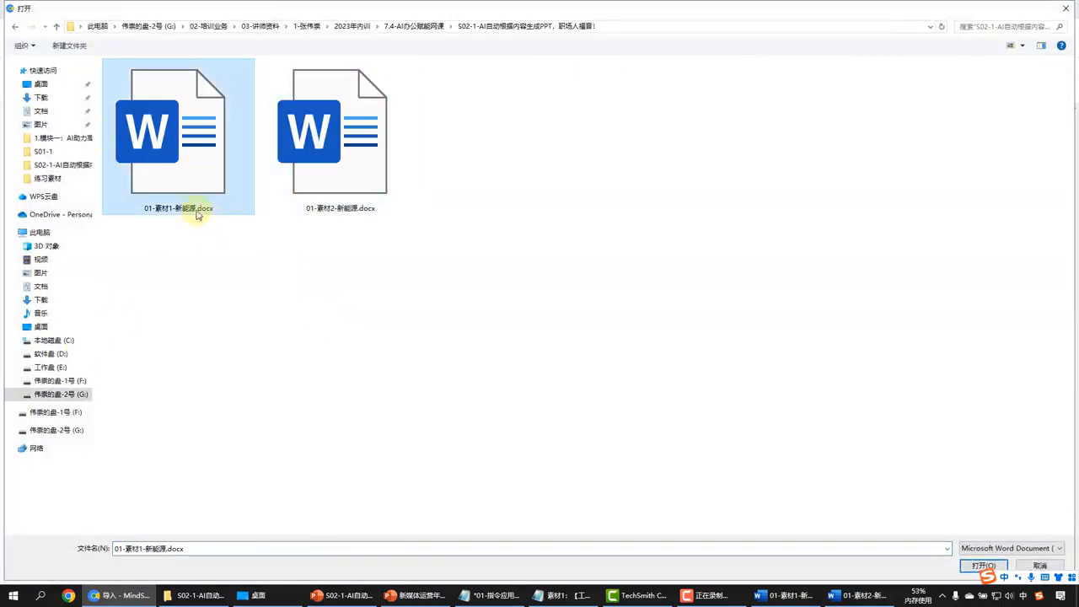
left_click(982, 565)
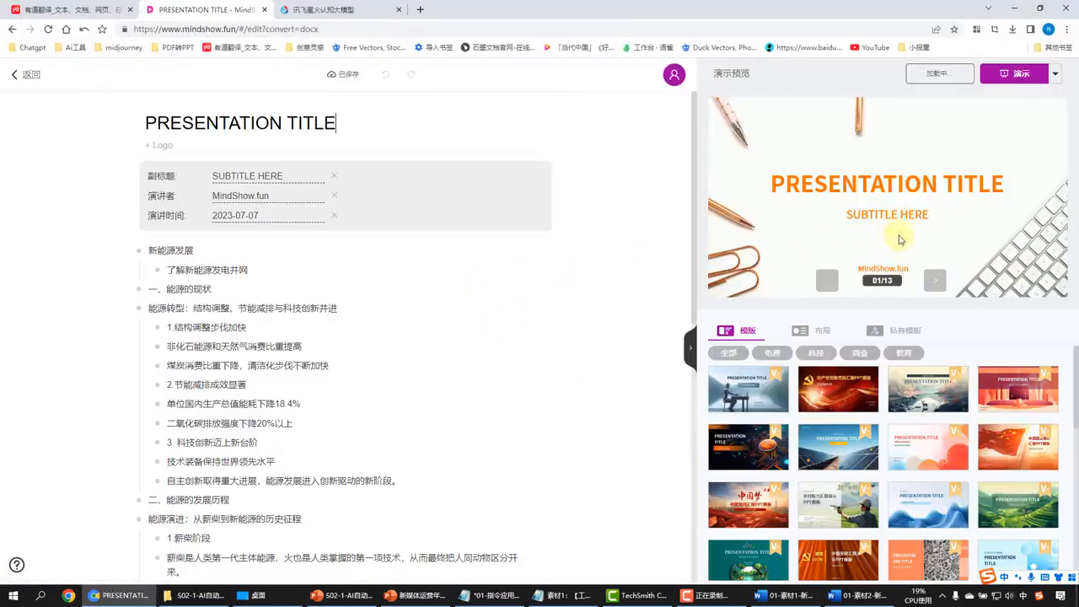
Step: Page forward through the imported presentation's slide preview up to slide 10 to check how the document was divided
left_click(932, 283)
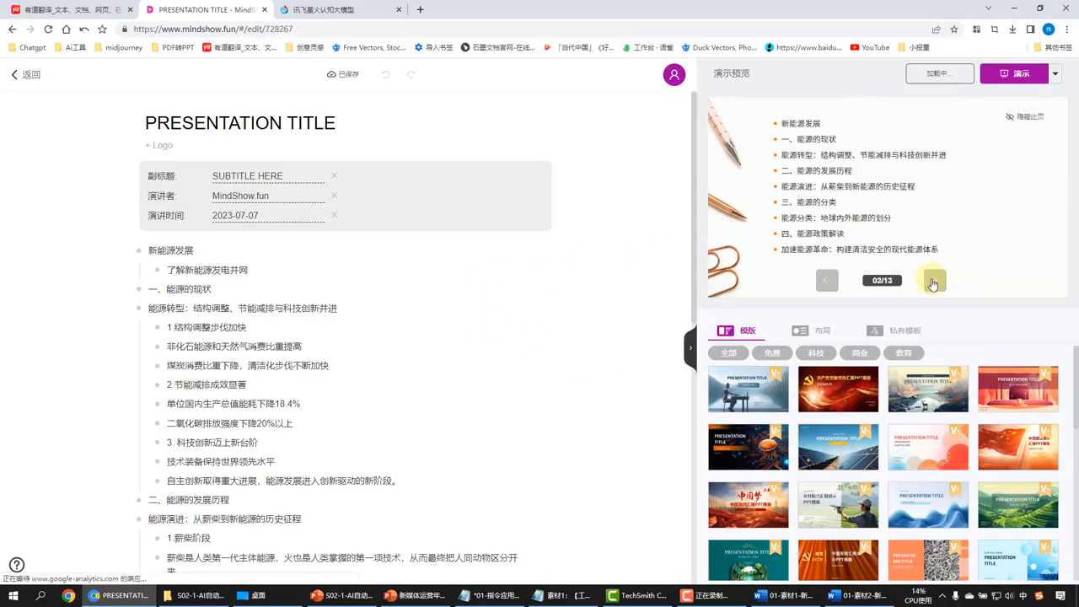
left_click(933, 283)
left_click(932, 284)
left_click(933, 284)
left_click(934, 285)
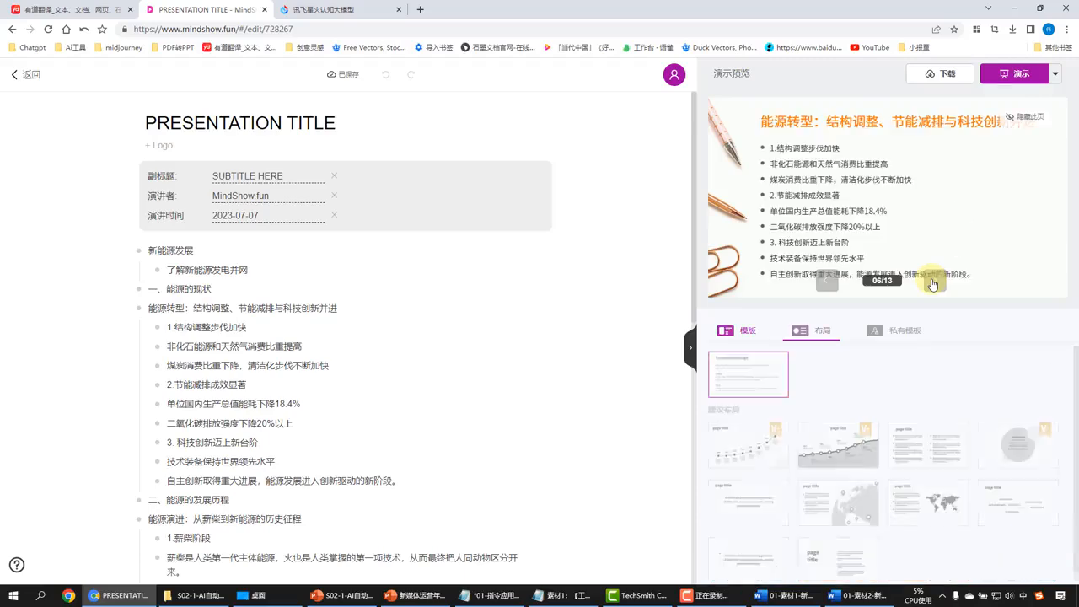
left_click(937, 287)
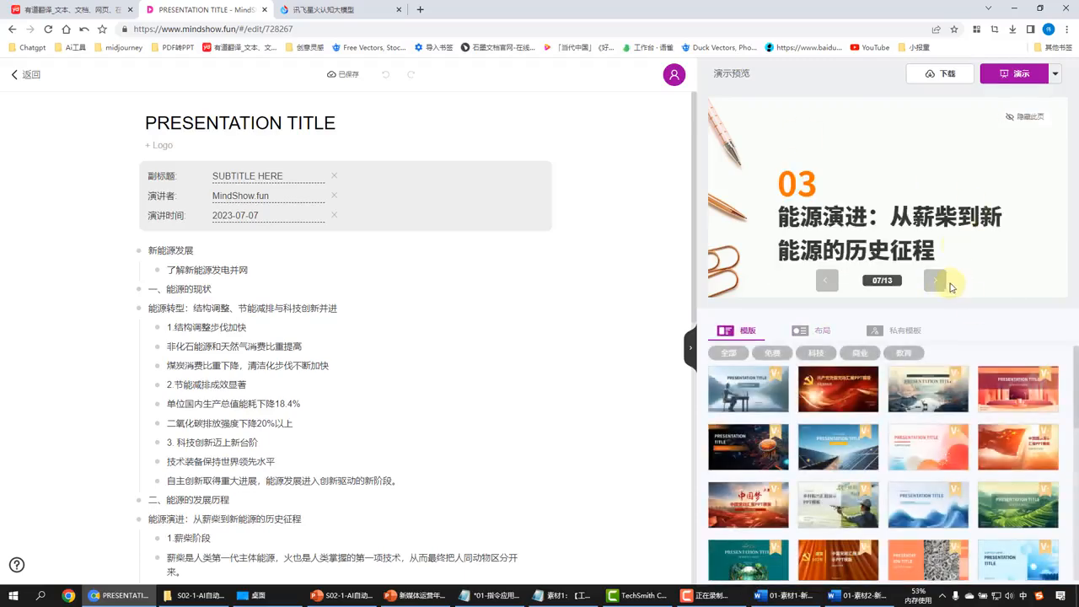
left_click(941, 280)
left_click(939, 286)
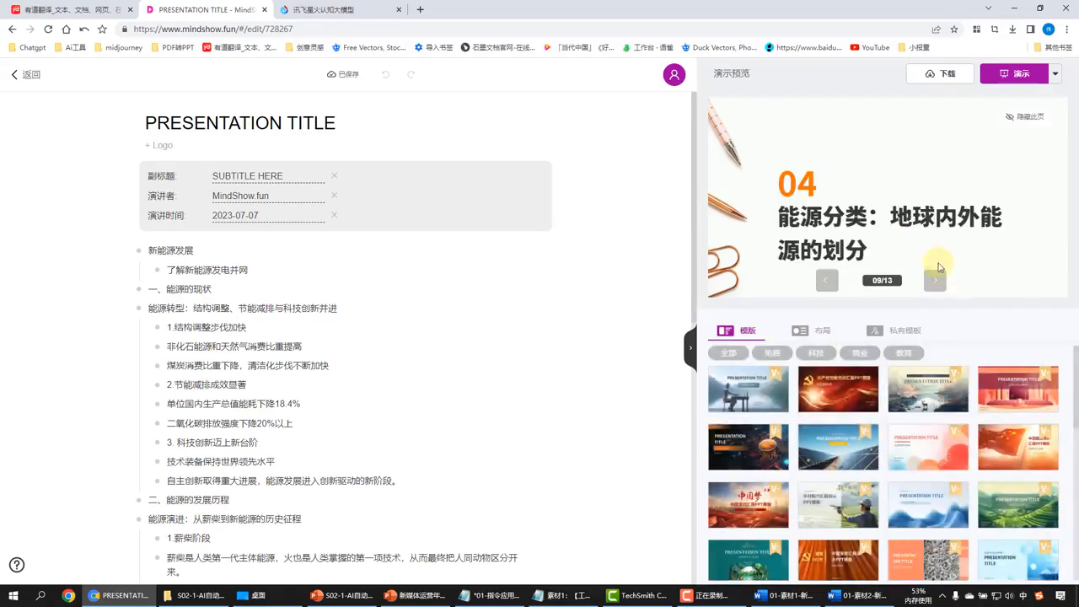
left_click(937, 285)
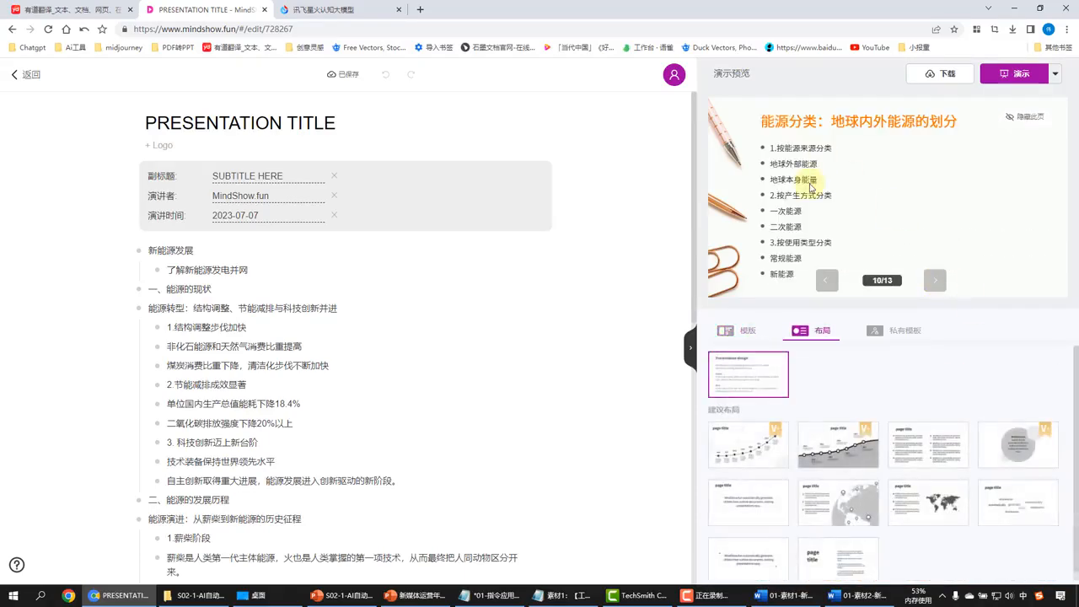
Step: Go back through the slide preview to the title slide
left_click(826, 283)
left_click(826, 283)
left_click(825, 282)
left_click(825, 283)
left_click(825, 282)
left_click(825, 283)
left_click(825, 282)
left_click(825, 282)
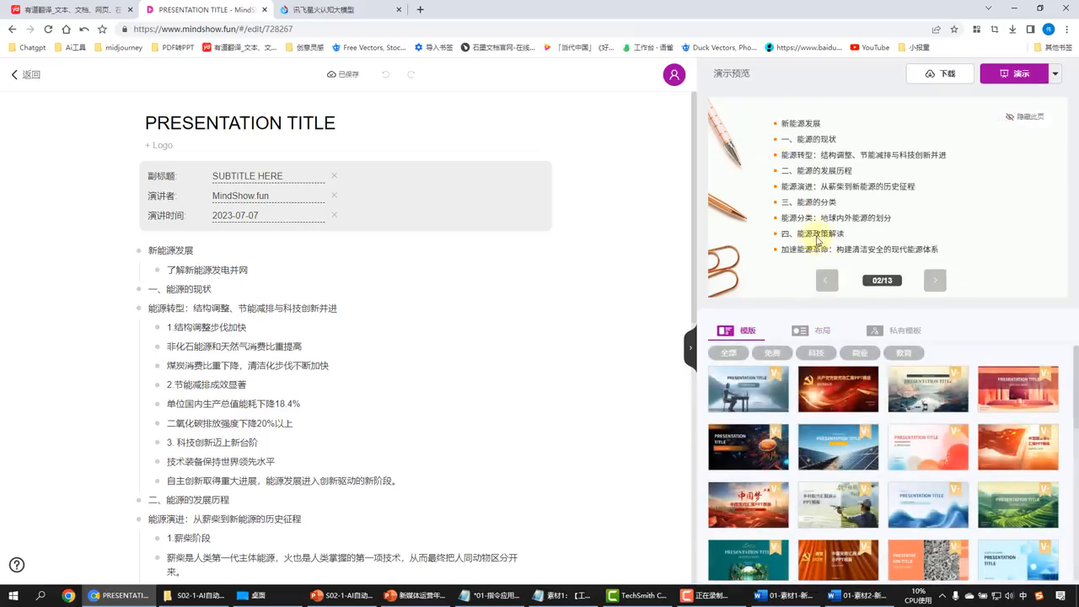
left_click(826, 279)
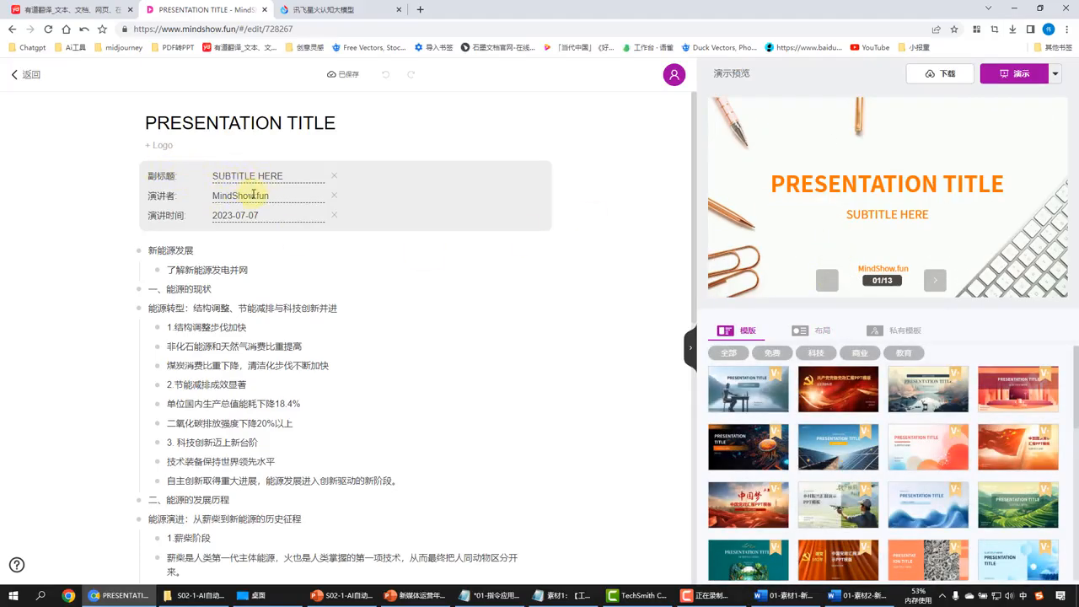
Step: Return to the import page, choose the Word(.docx) format, and try to import 01-素材2-新能源.docx
left_click(29, 78)
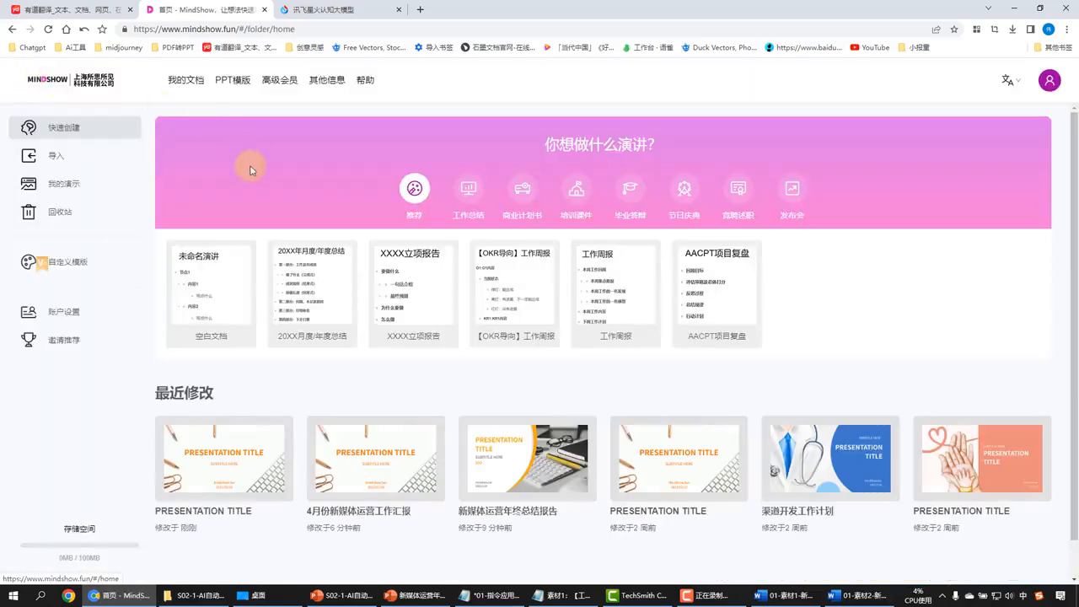
left_click(97, 161)
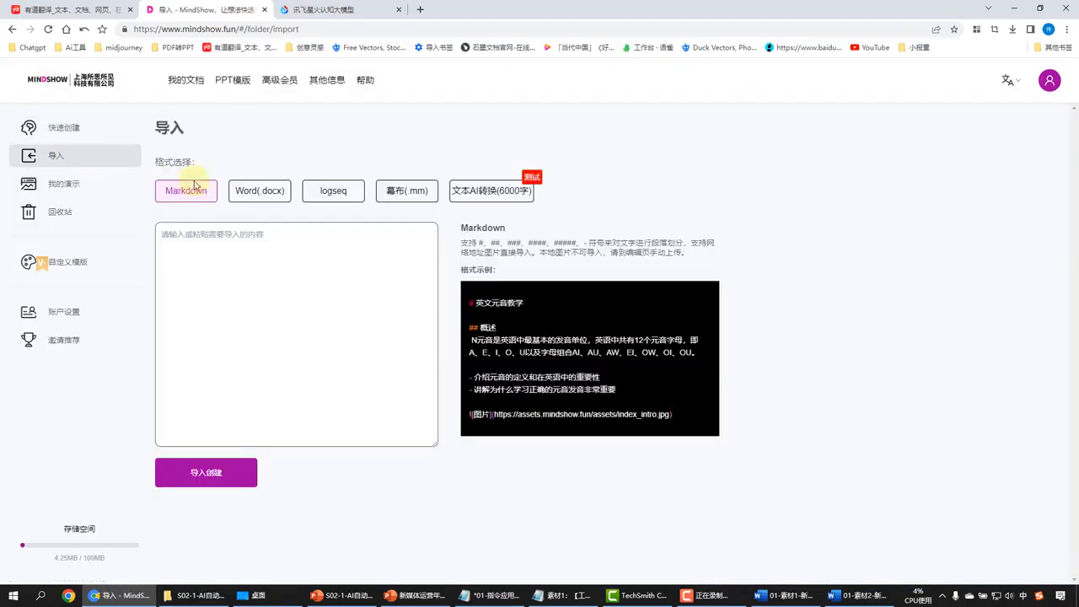
left_click(254, 194)
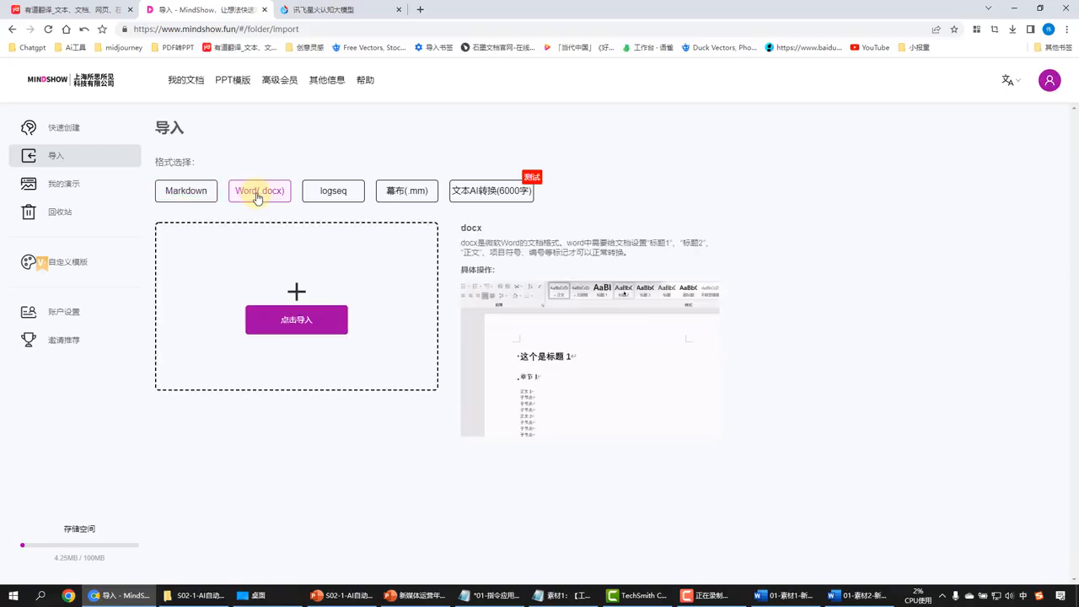
left_click(306, 323)
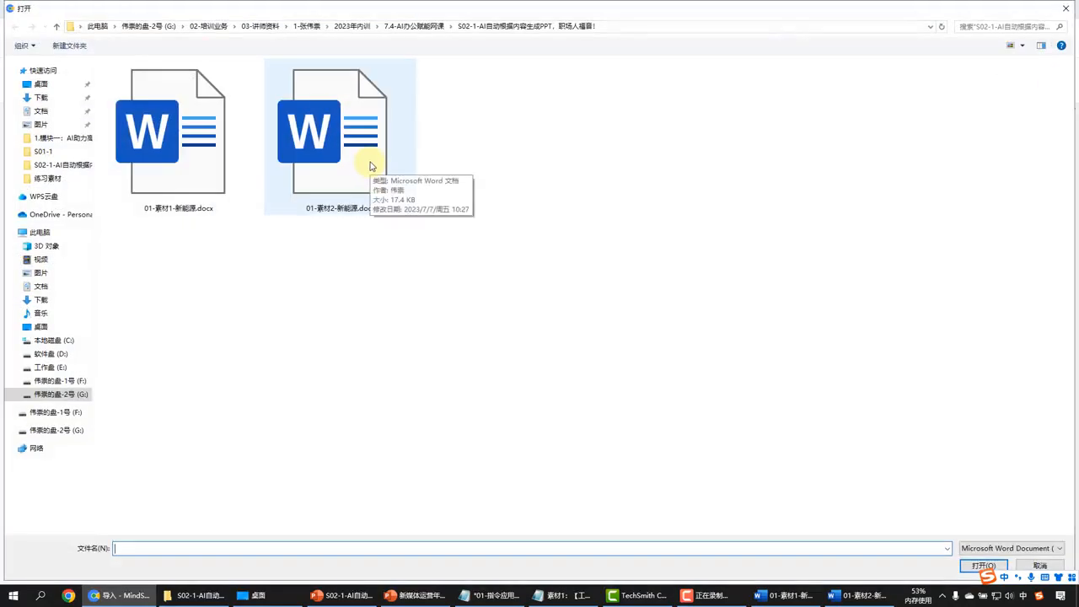
double_click(370, 166)
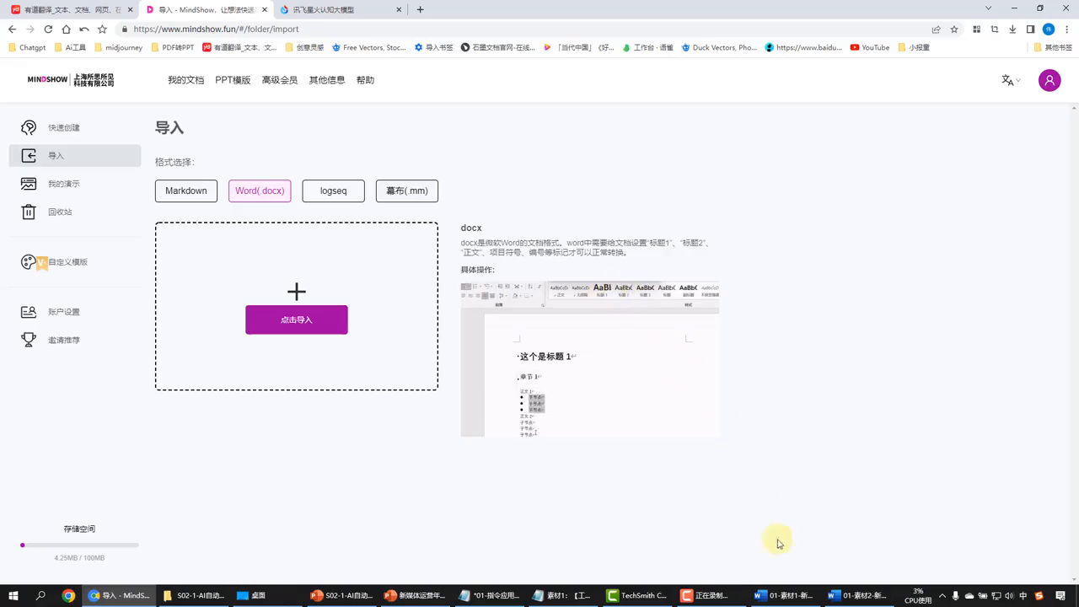
Step: Switch to 01-素材2-新能源.docx in Word, show it in outline view, and set all its text to outline level 1 (1级)
left_click(855, 595)
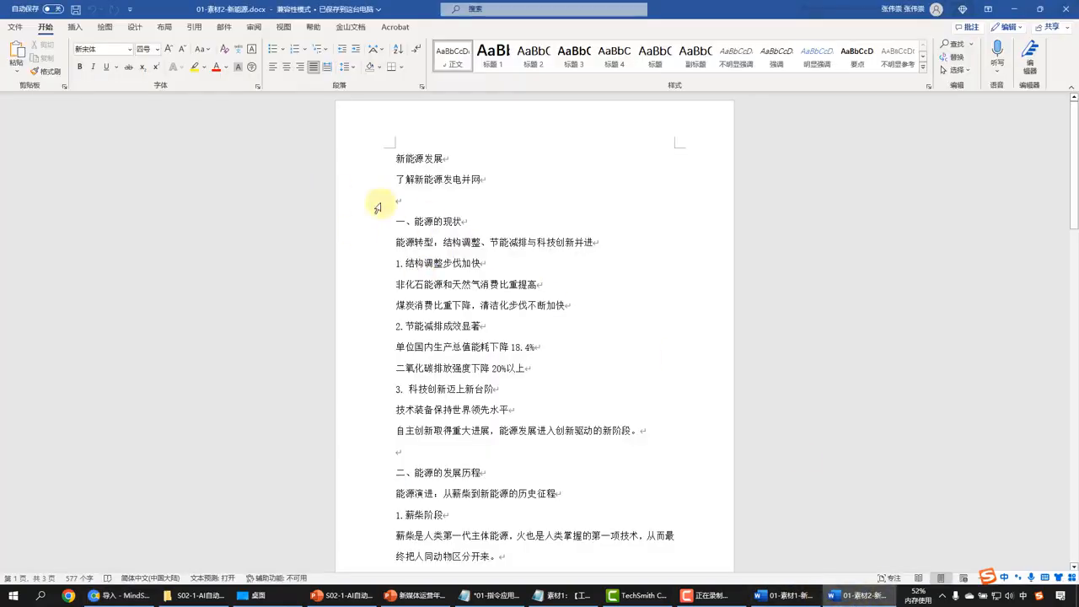
left_click(283, 27)
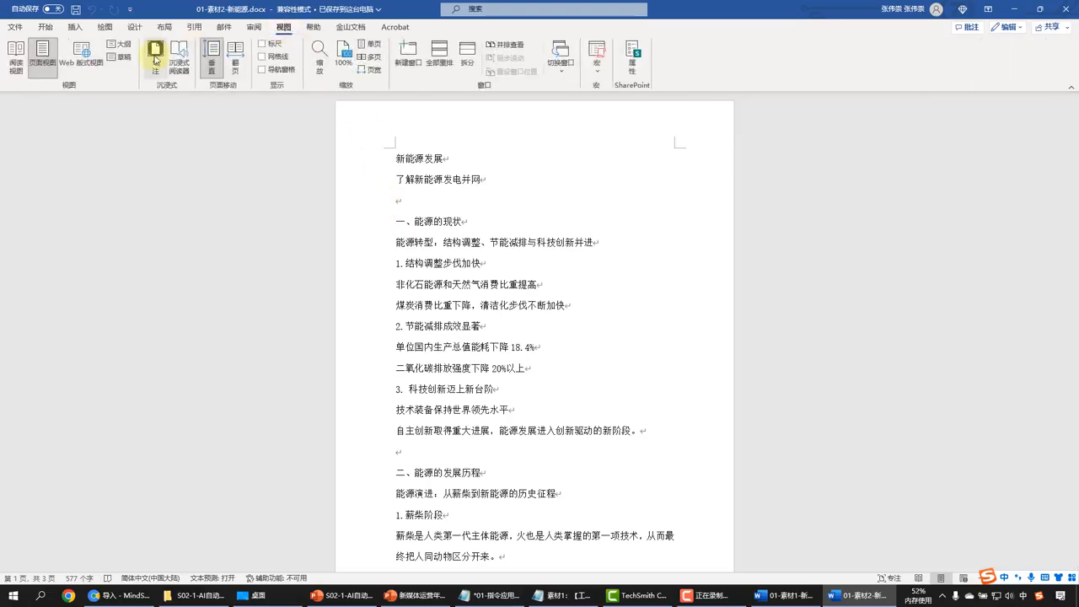
left_click(120, 44)
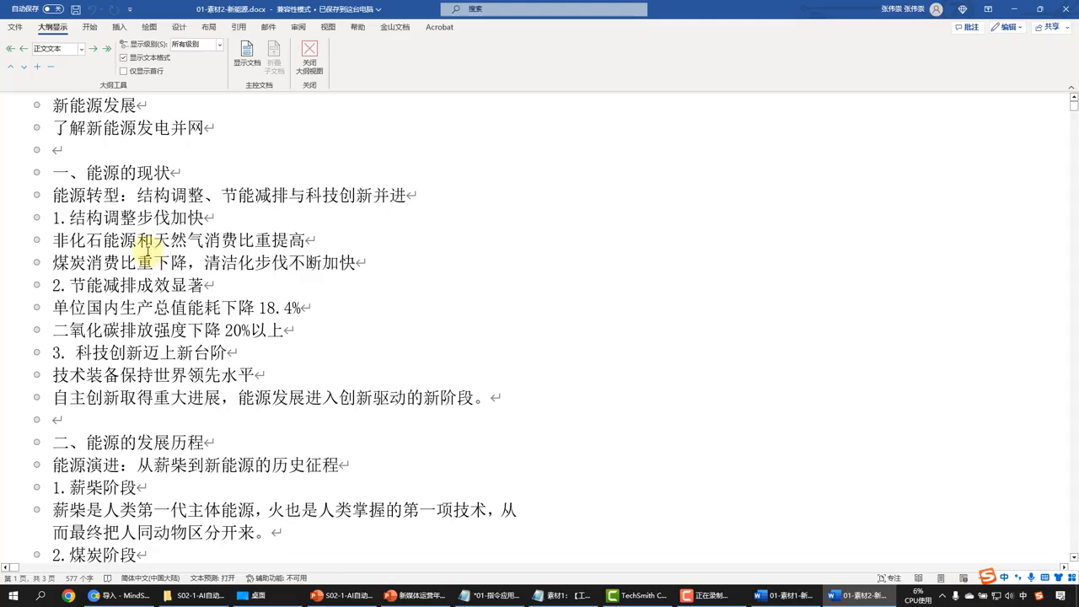
key("ctrl+a")
left_click(81, 49)
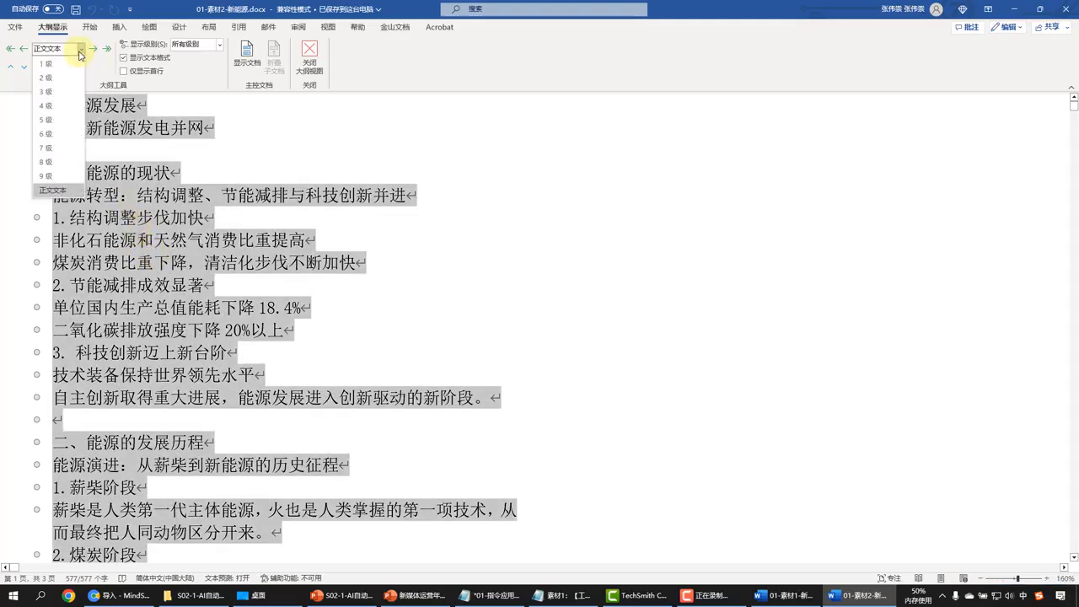
left_click(65, 64)
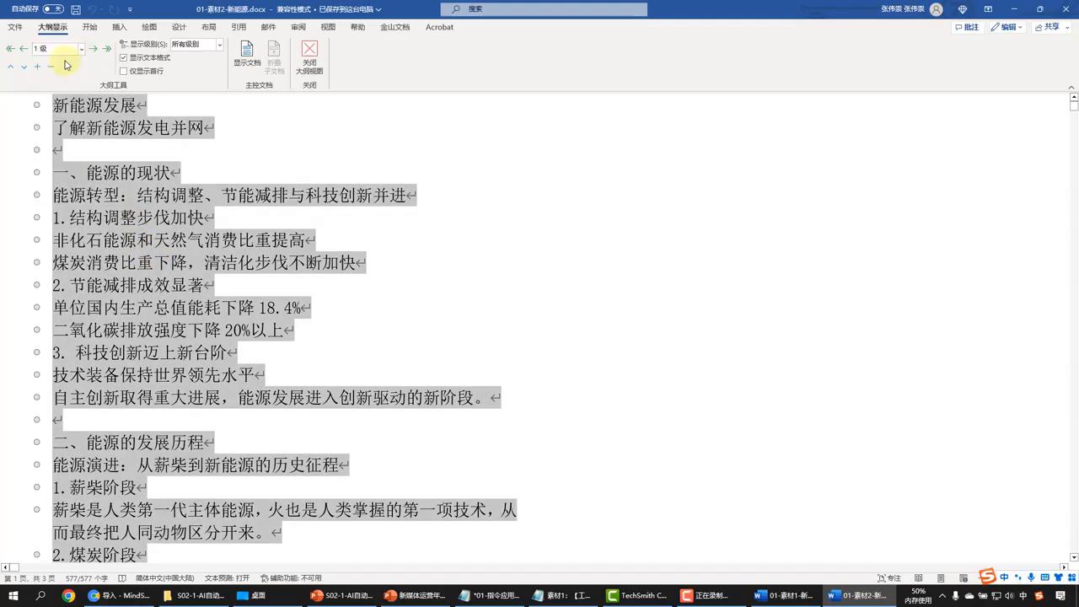
Step: Set the line 了解新能源发电并网 and the numbered items with their details in all four sections to outline level 2 (2级), and save the document
left_click_drag(40, 128, 207, 128)
left_click_drag(44, 218, 520, 389, "ctrl")
scroll(268, 325, "down", 4)
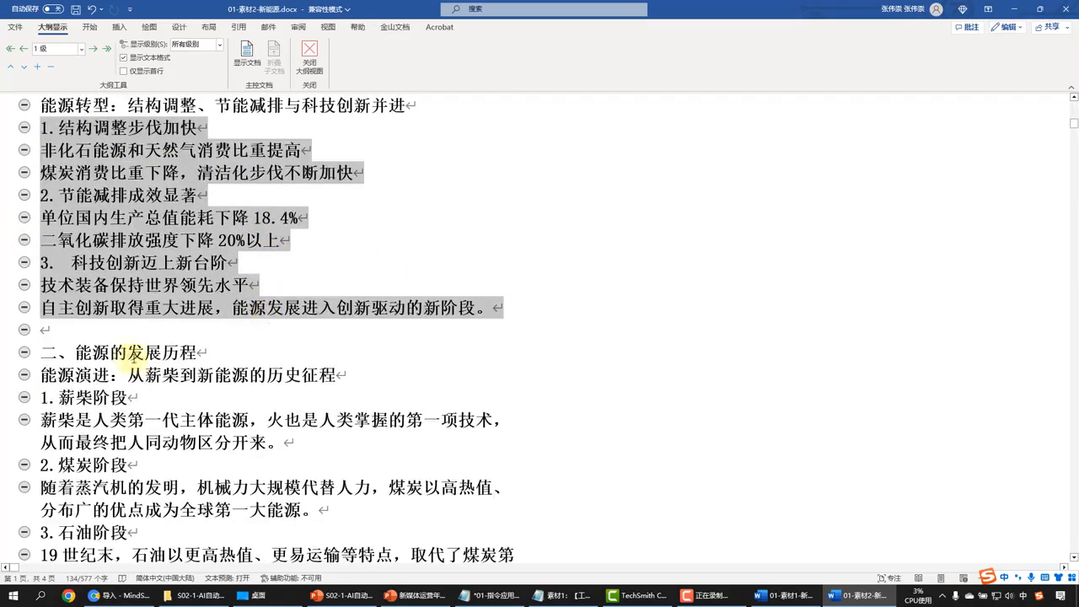
left_click_drag(44, 218, 389, 455, "ctrl")
scroll(212, 348, "down", 4)
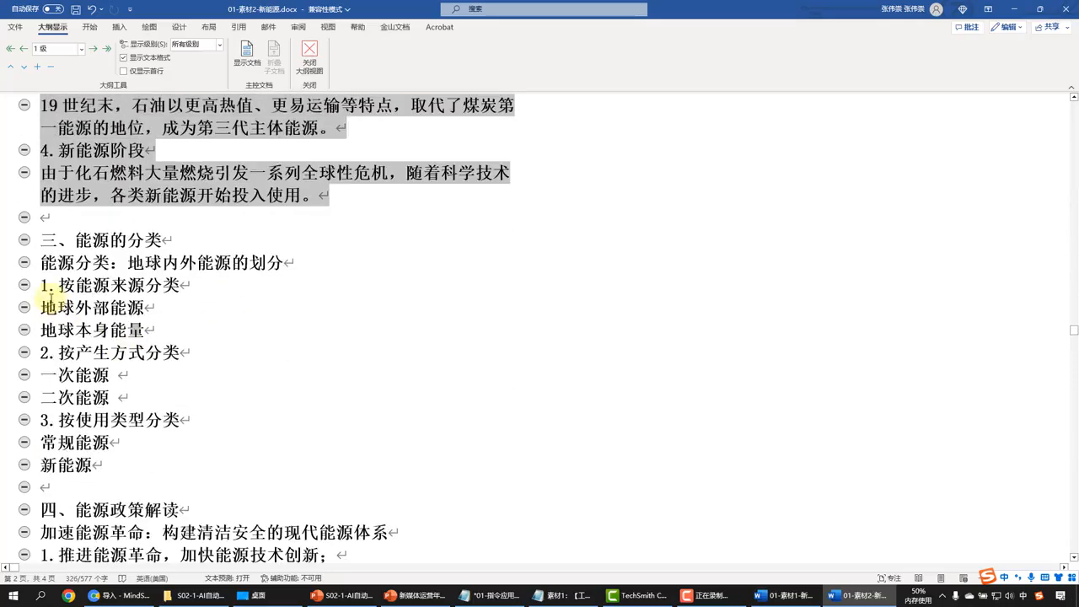
left_click_drag(44, 286, 135, 465, "ctrl")
scroll(129, 341, "down", 1)
scroll(128, 342, "down", 2)
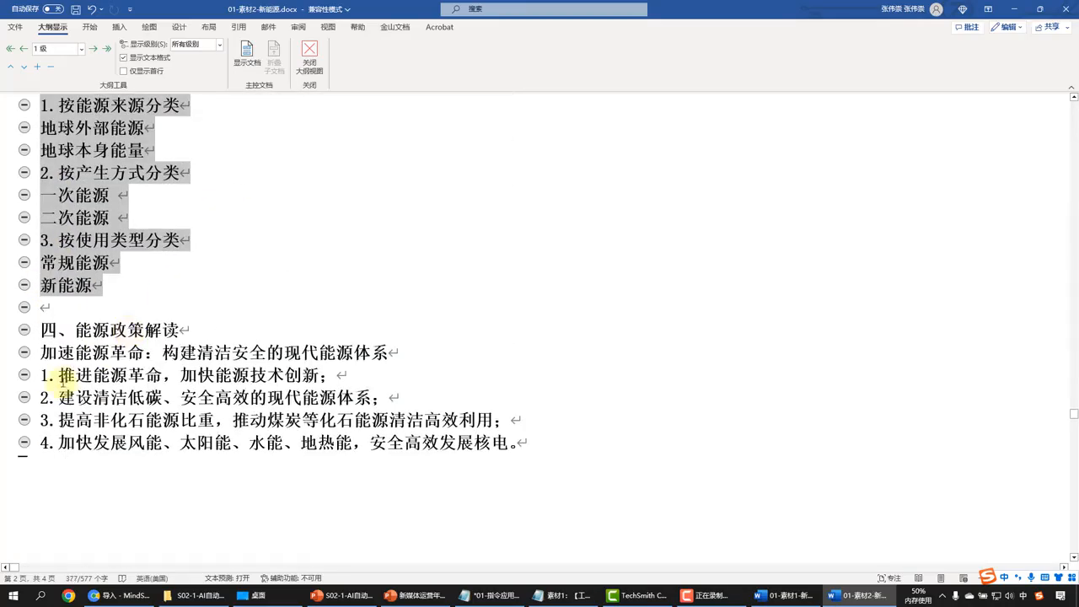
left_click_drag(44, 374, 556, 441, "ctrl")
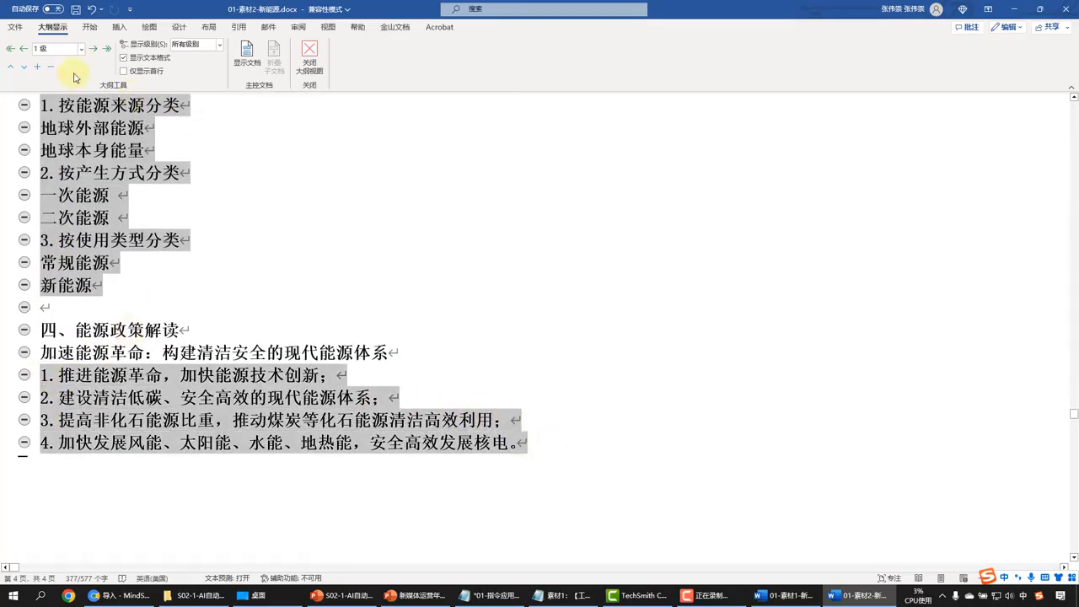
left_click(61, 49)
left_click(43, 76)
left_click(101, 156)
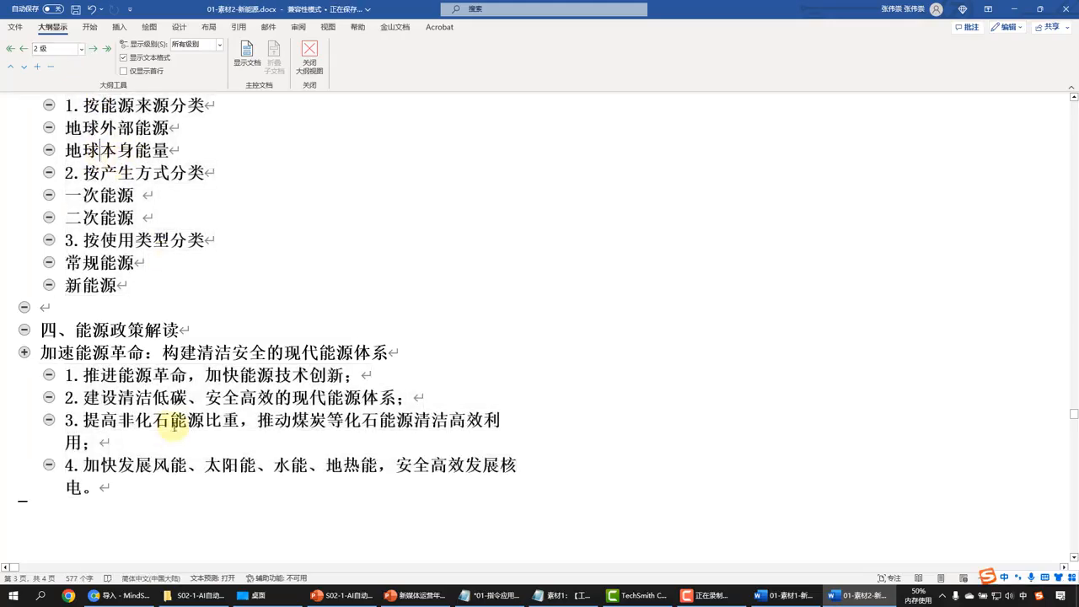
Step: Switch to MindShow and import the releveled 01-素材2-新能源.docx as a presentation
left_click(116, 595)
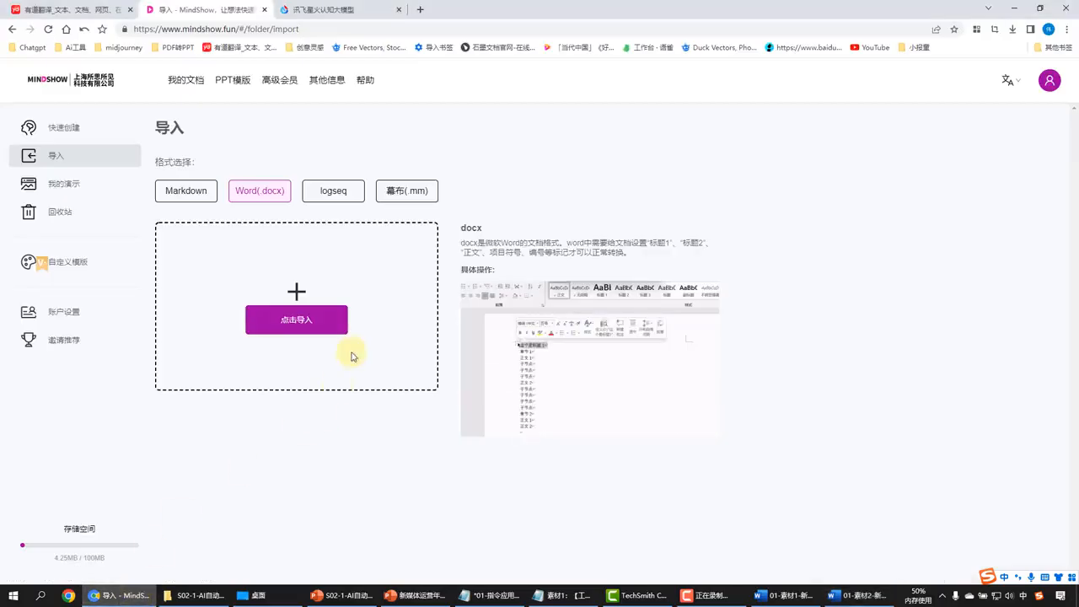
left_click(297, 319)
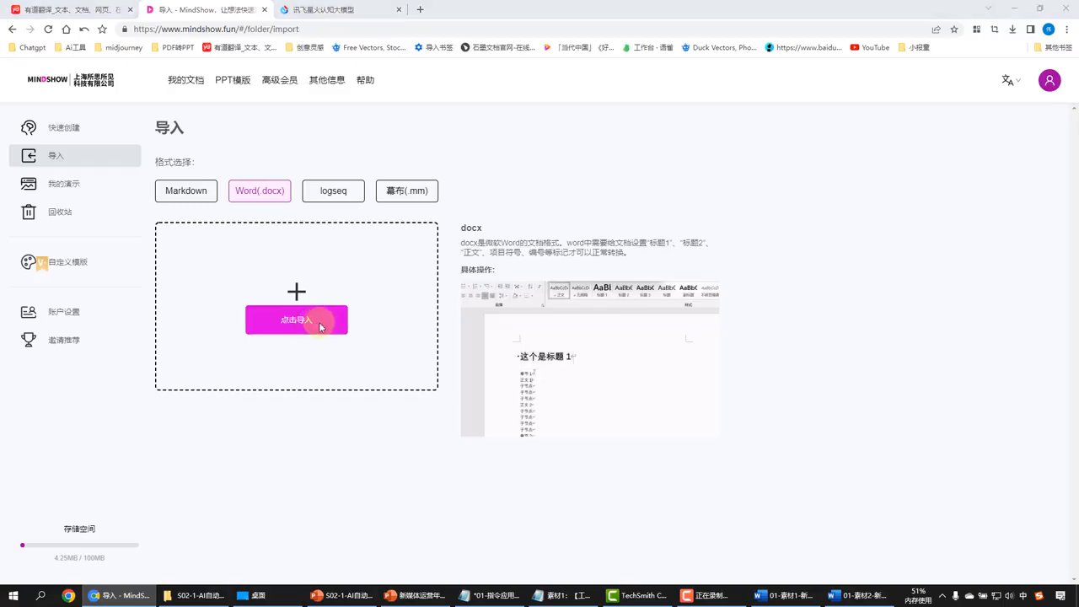
left_click(361, 201)
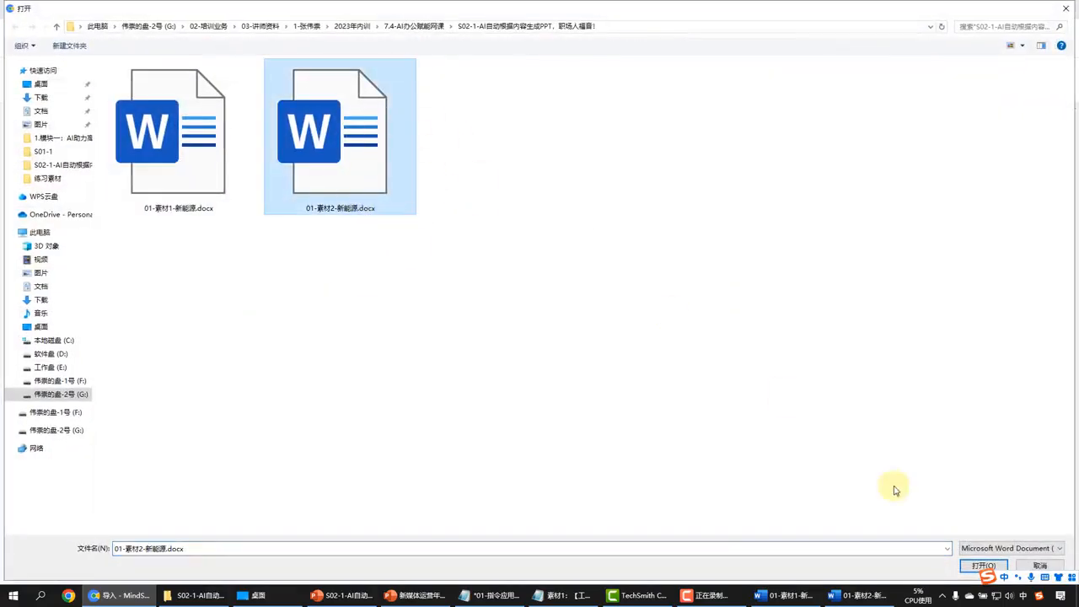
left_click(982, 566)
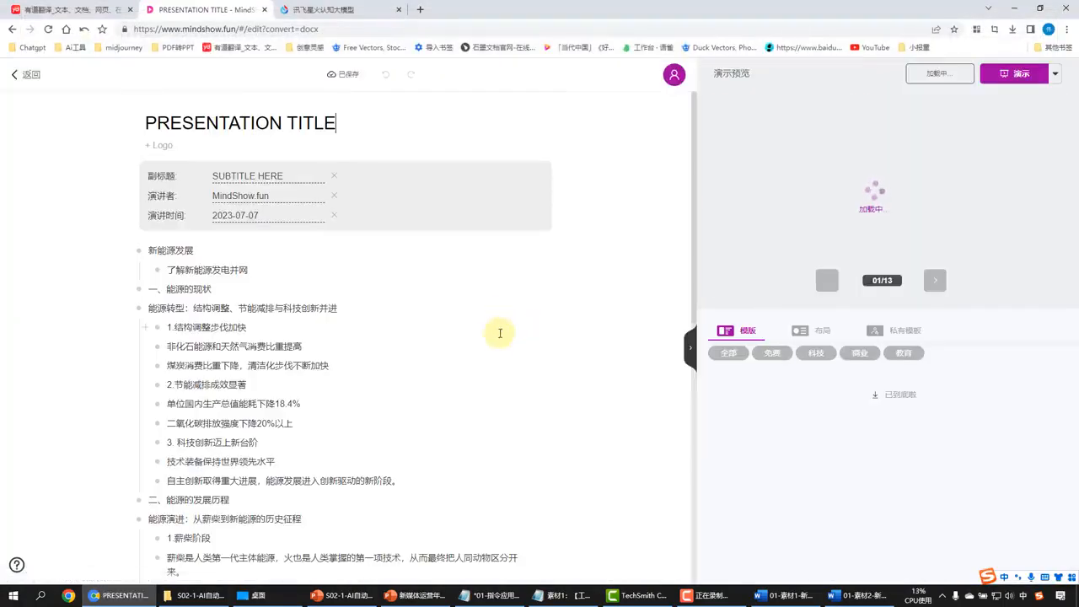
Step: Page through the new presentation's preview up to slide 8 to check its section and content slides
left_click(935, 283)
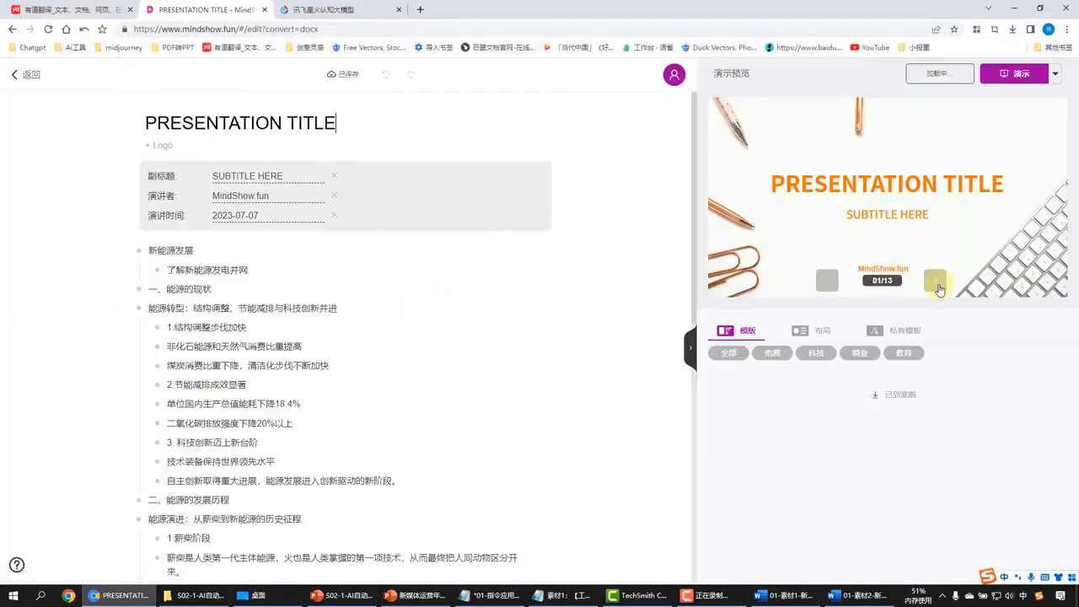
left_click(937, 286)
left_click(939, 289)
left_click(939, 290)
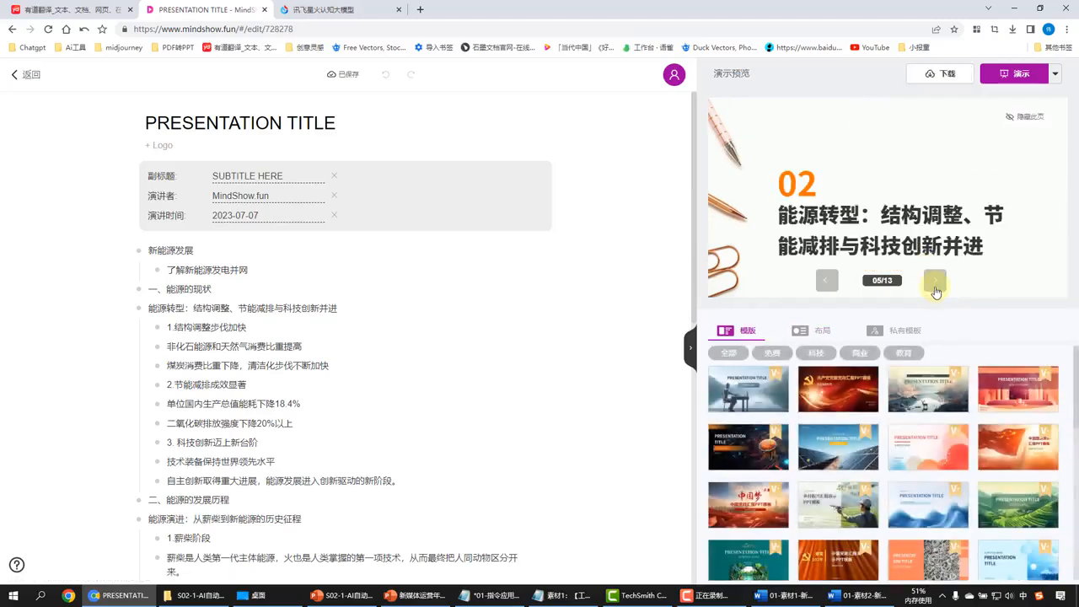
left_click(936, 290)
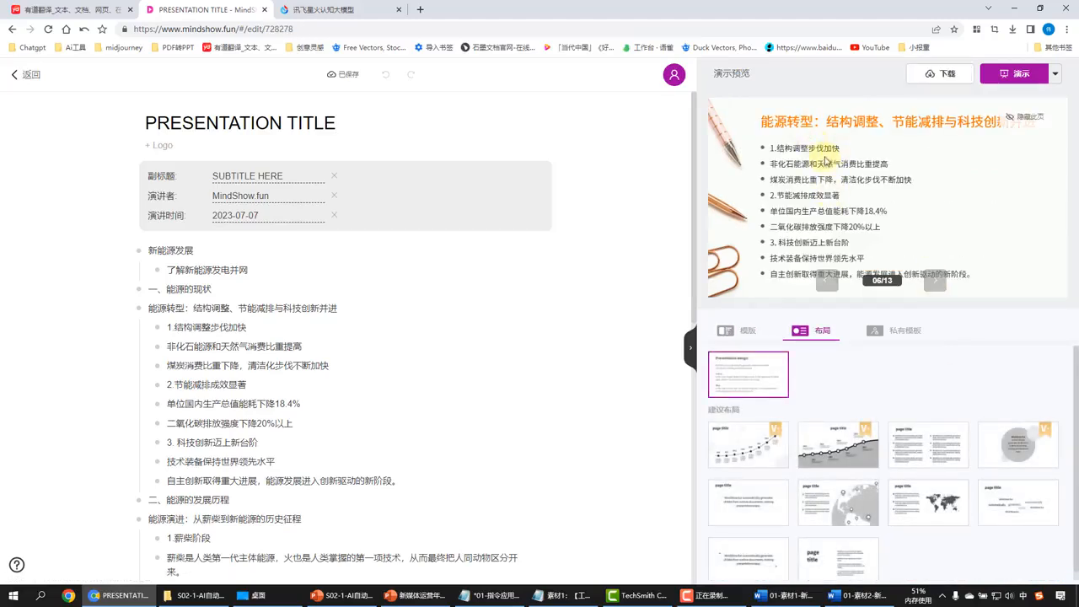
left_click(943, 292)
left_click(942, 292)
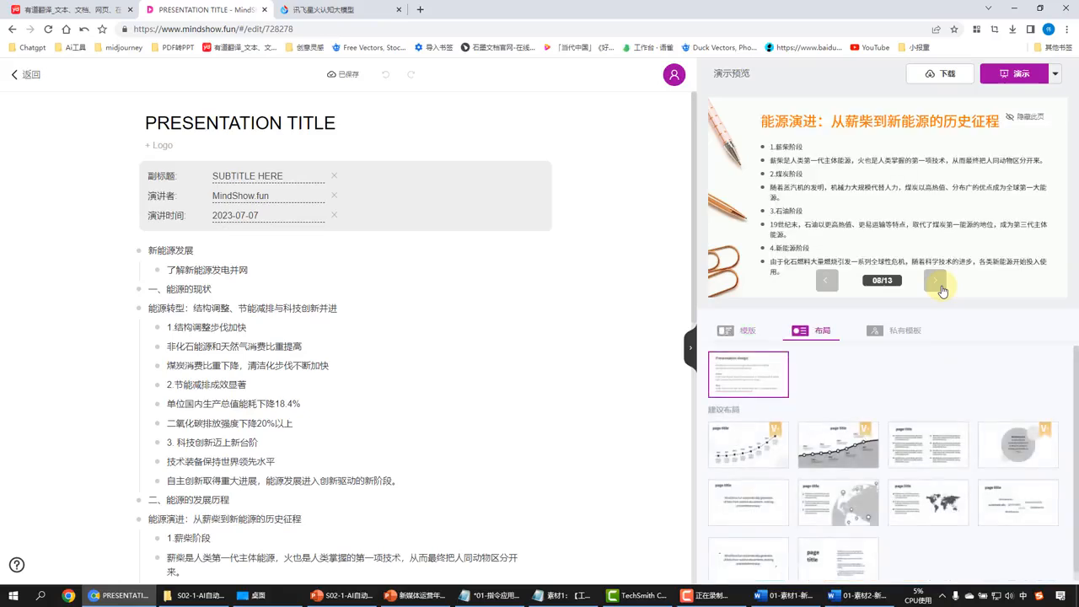